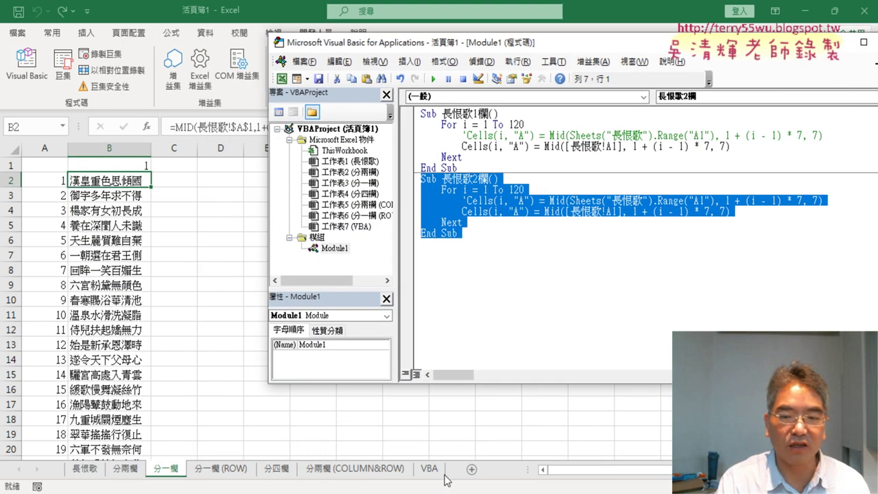
Step: On the VBA sheet, AutoFit column A so all 120 seven-character poem lines fit
left_click(430, 472)
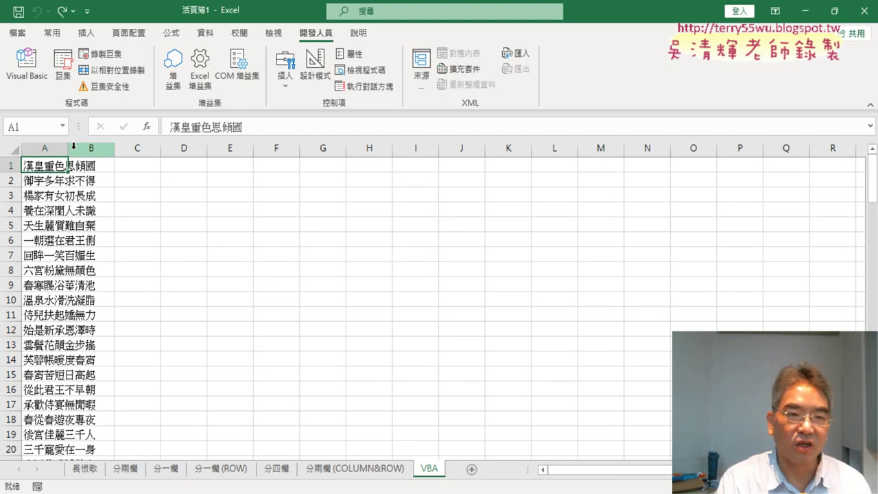
left_click(24, 78)
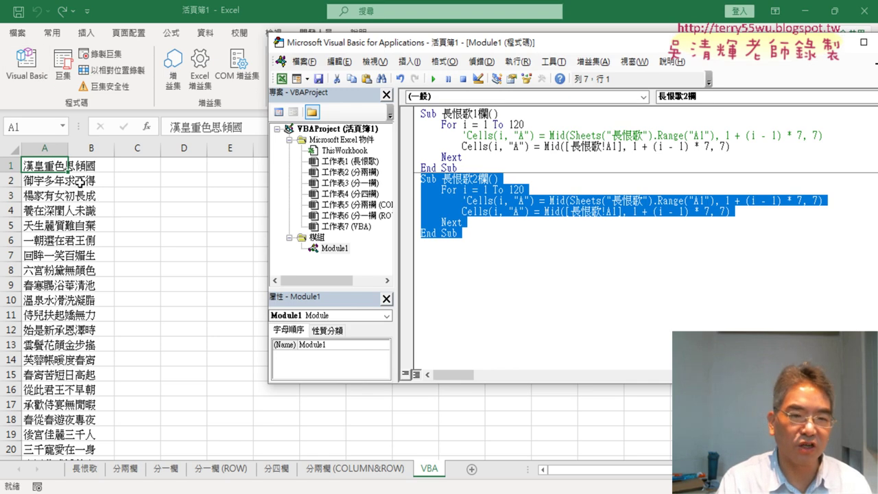
double_click(70, 149)
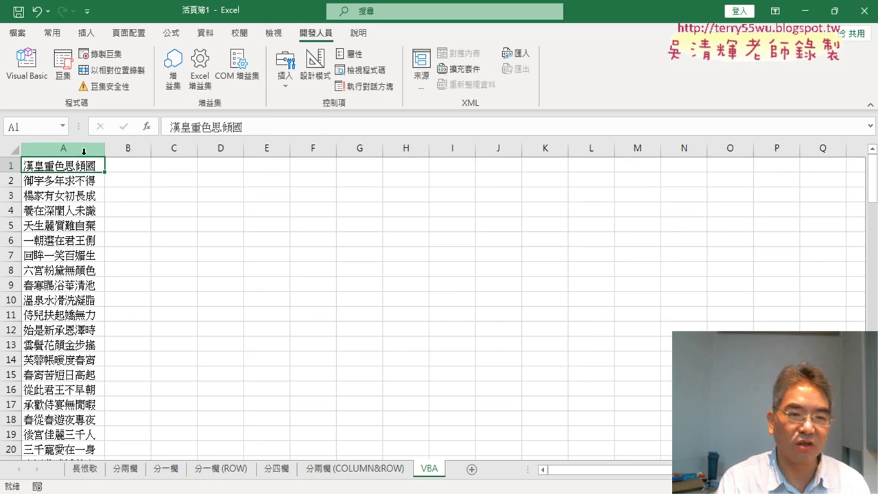
left_click(80, 148)
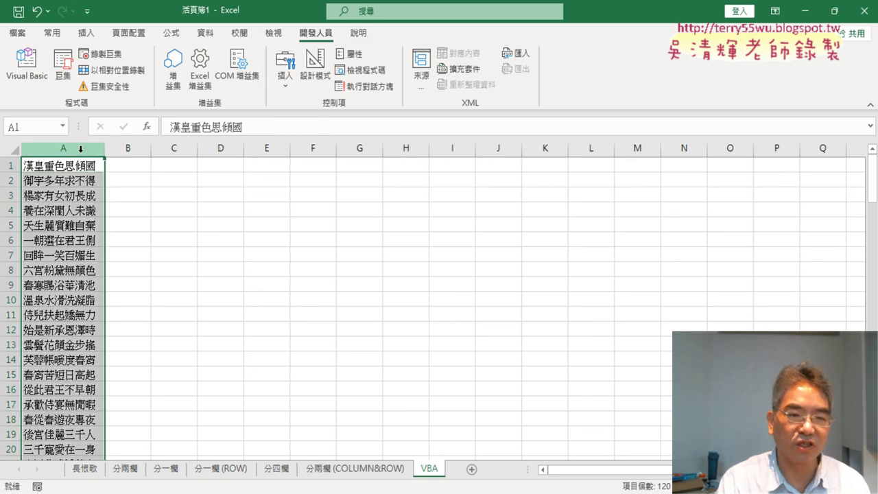
Step: Add Columns("A").AutoFit after the loop's Next in the 長恨歌1欄 macro
left_click(28, 65)
left_click(476, 158)
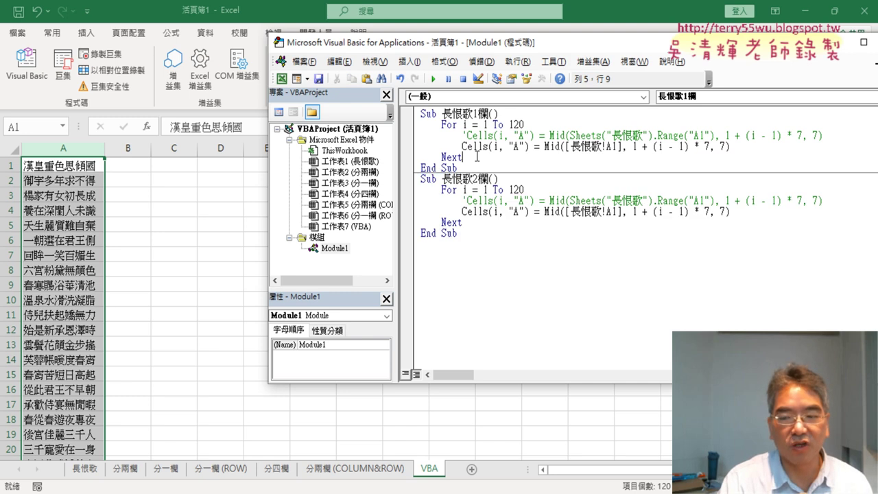
key("Return")
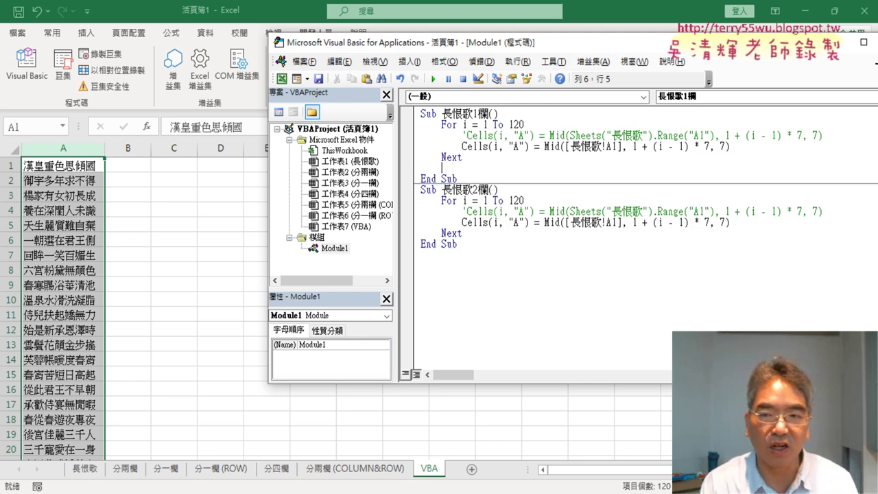
type("c")
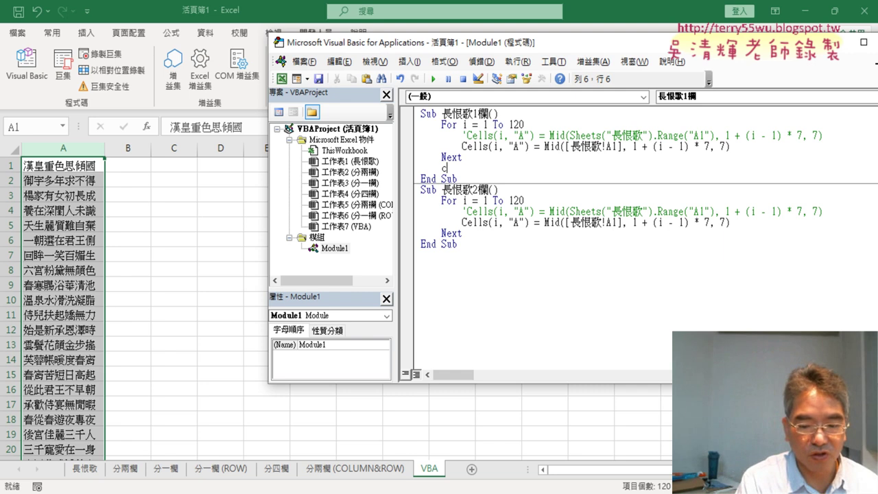
type("o")
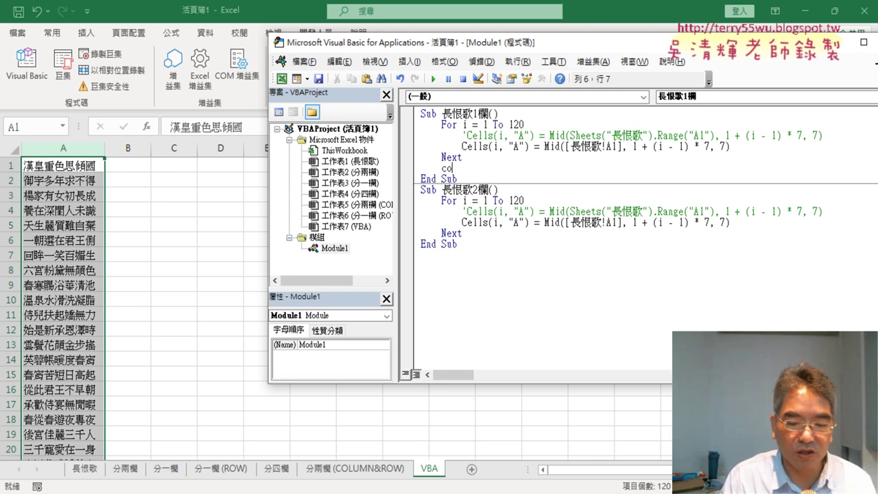
type("l")
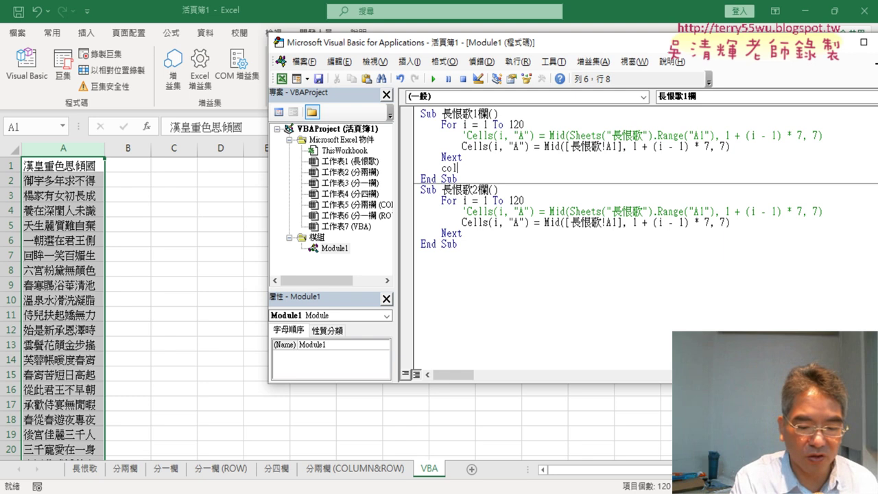
type("umns")
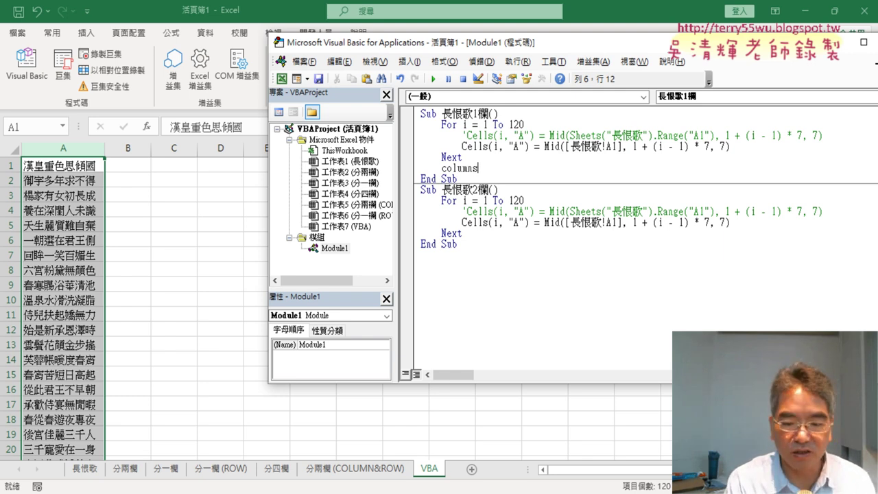
type("(")
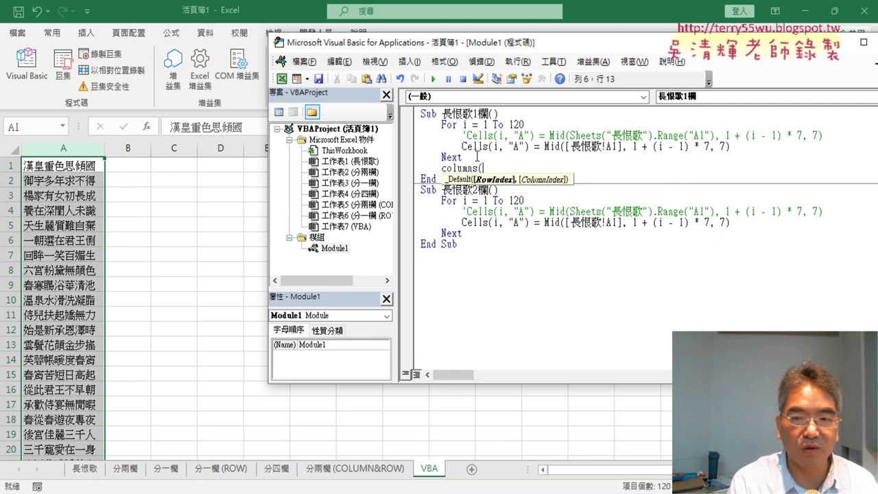
type("\"A\"")
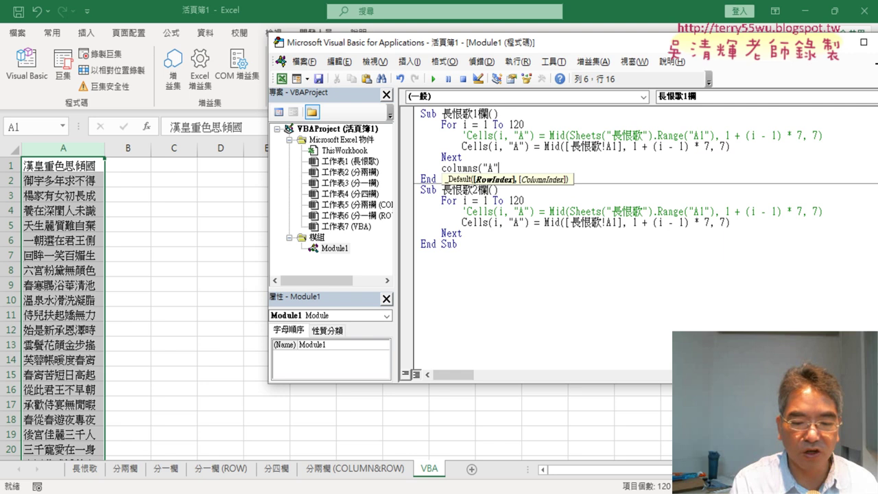
type(")")
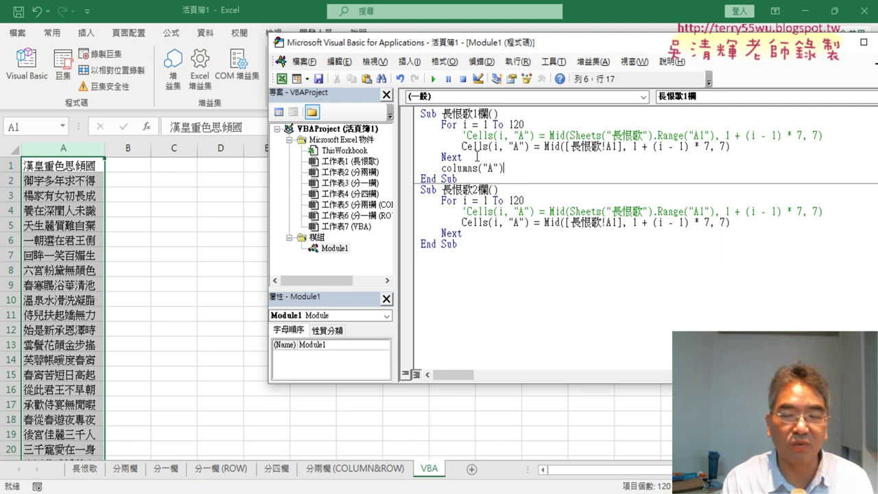
type(".")
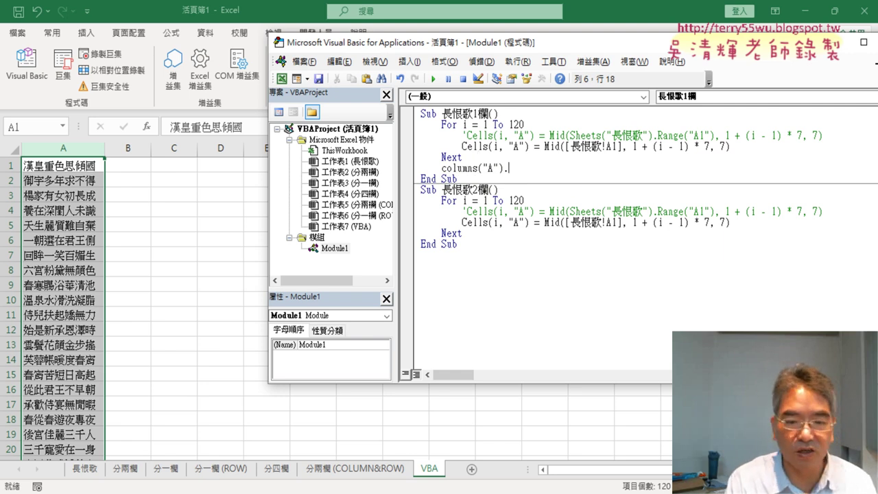
type("aut")
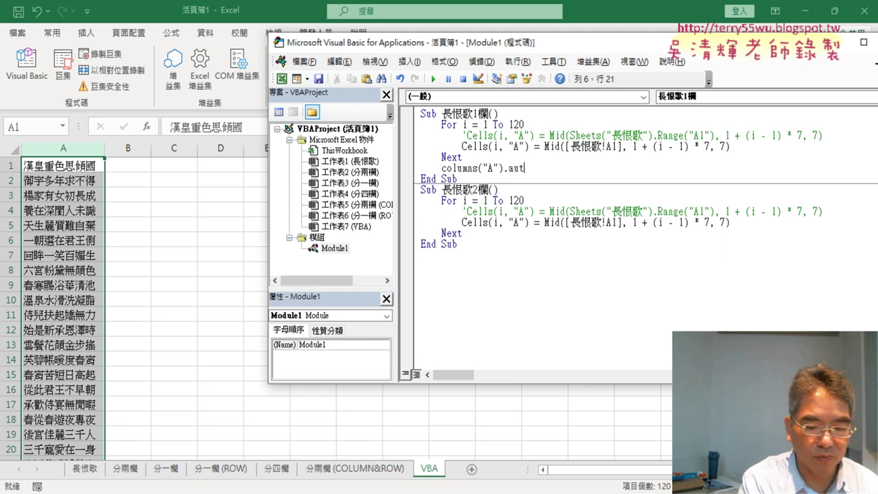
type("of")
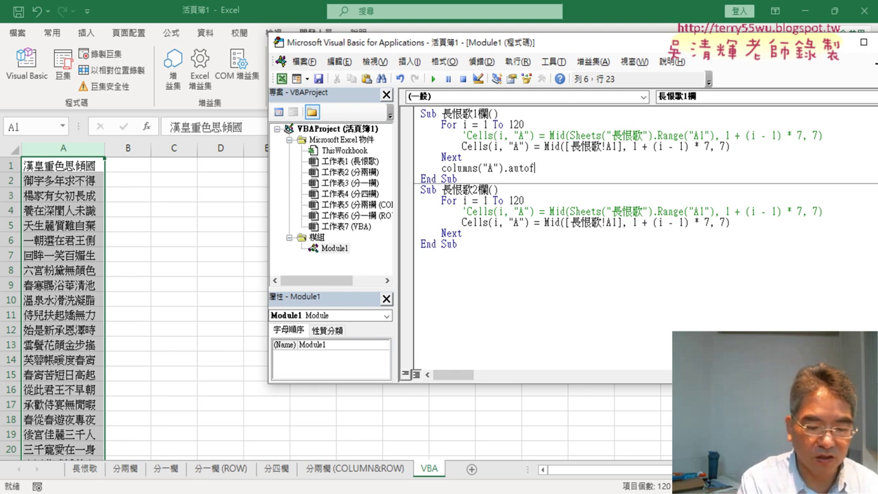
type("it")
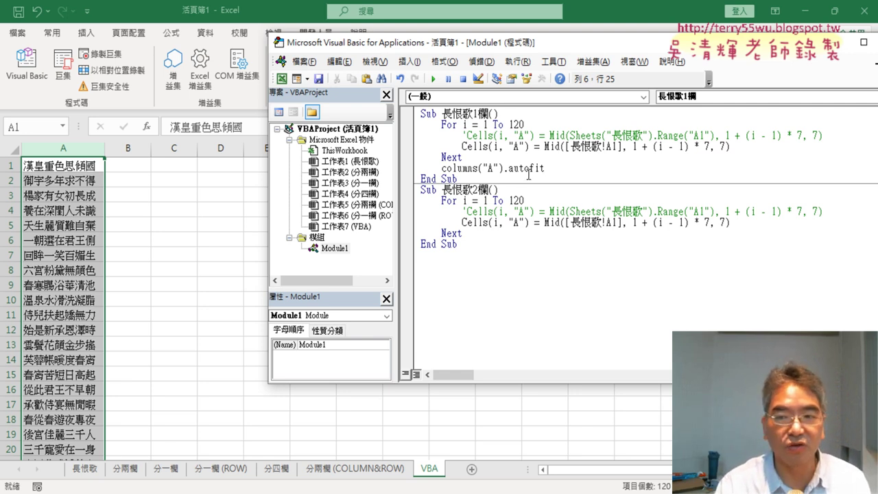
left_click(517, 233)
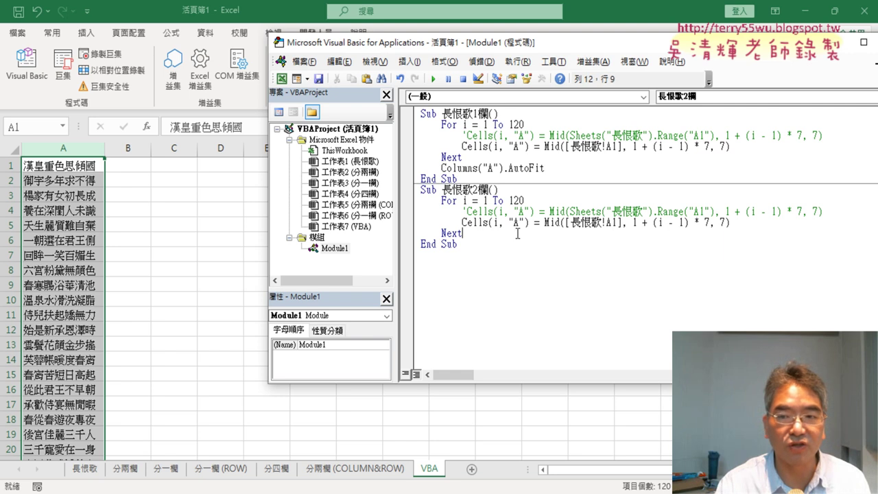
left_click_drag(545, 168, 442, 168)
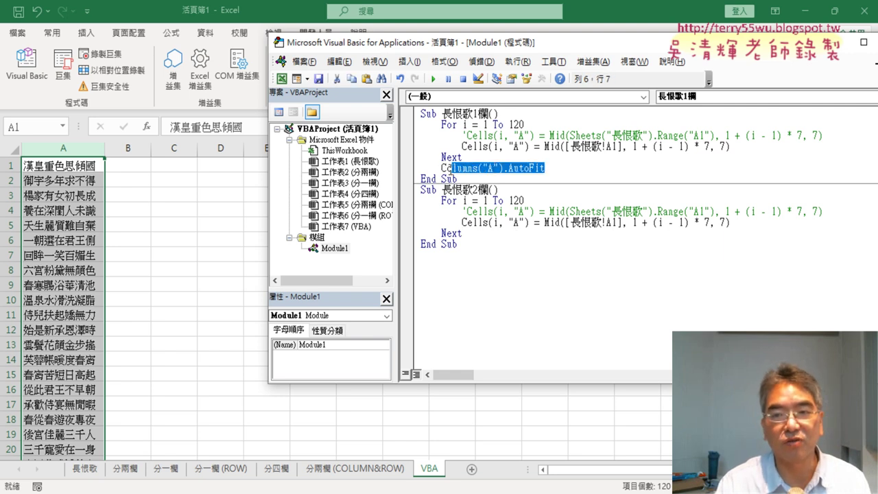
left_click(498, 135)
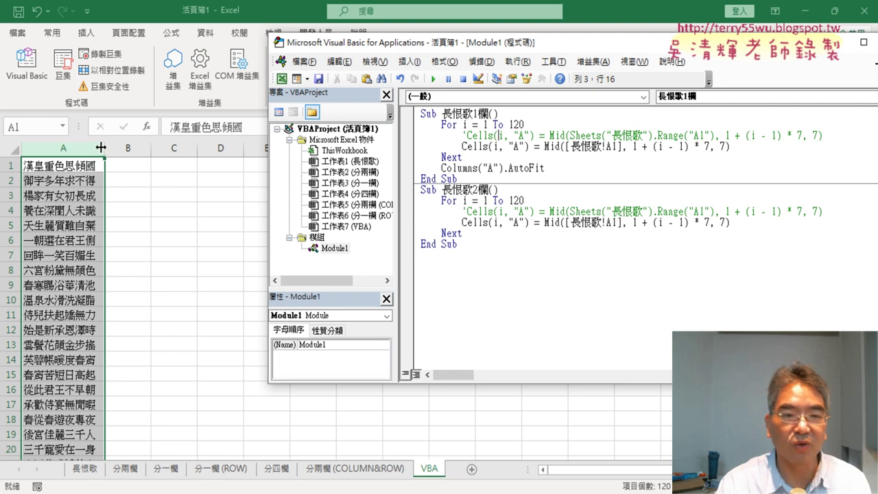
Step: Narrow column A, then run 長恨歌1欄 from the VBA editor to re-fit it
left_click_drag(104, 148, 78, 153)
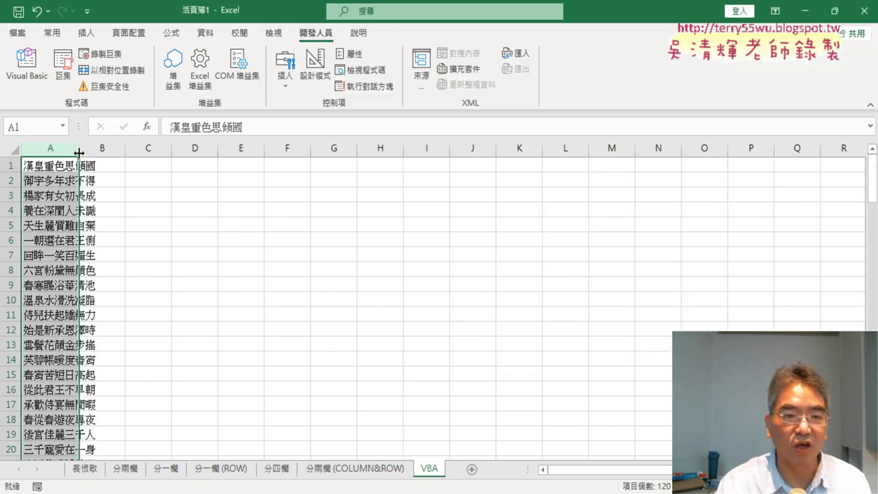
left_click(28, 66)
left_click(432, 78)
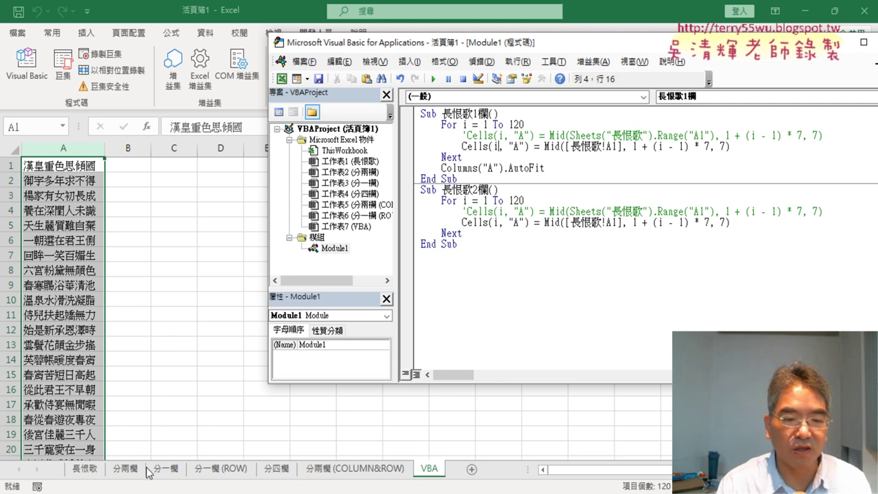
Step: On the 分兩欄 (COLUMN&ROW) sheet, confirm the two-column poem ends at row A60
left_click(347, 472)
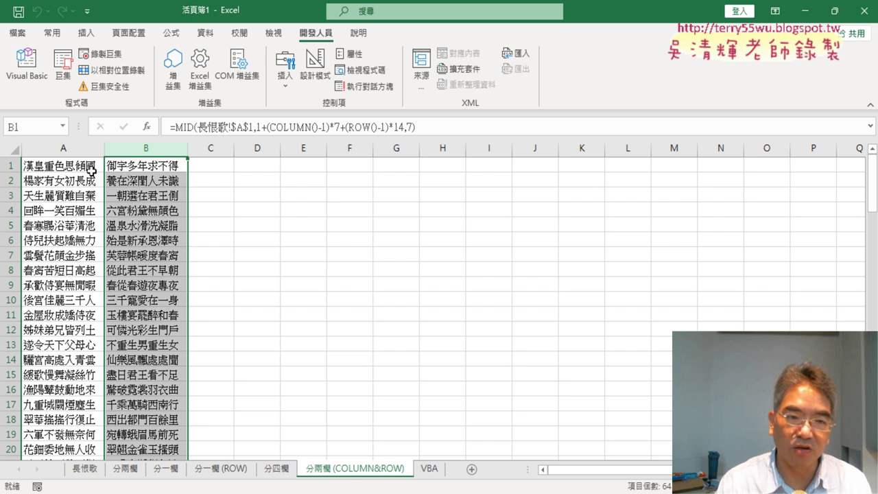
left_click(43, 166)
left_click_drag(69, 148, 140, 148)
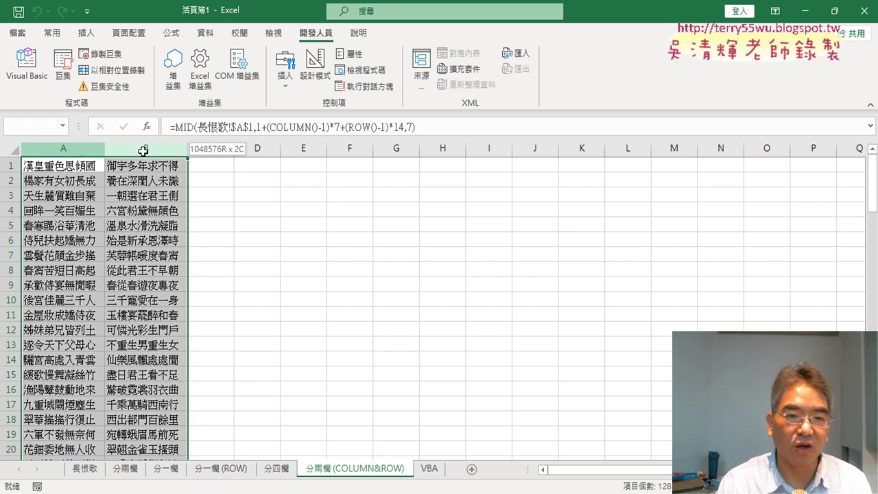
left_click(72, 165)
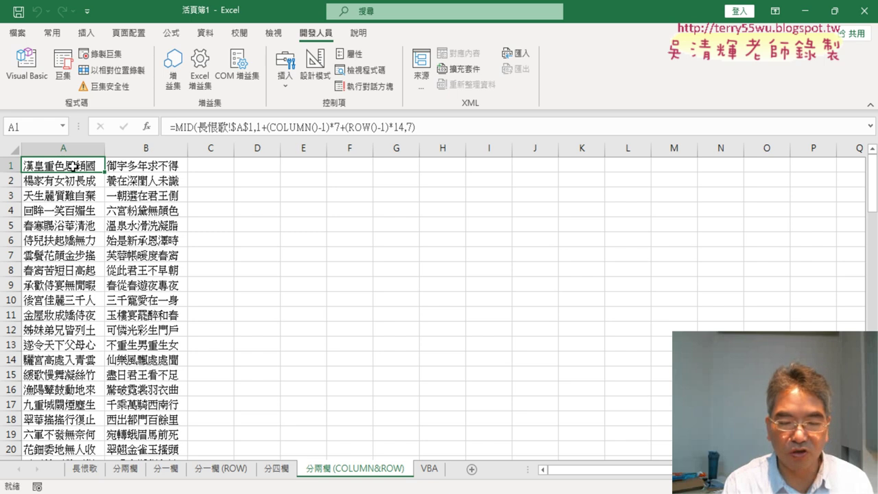
key("ctrl+Down")
key("Up")
key("Up")
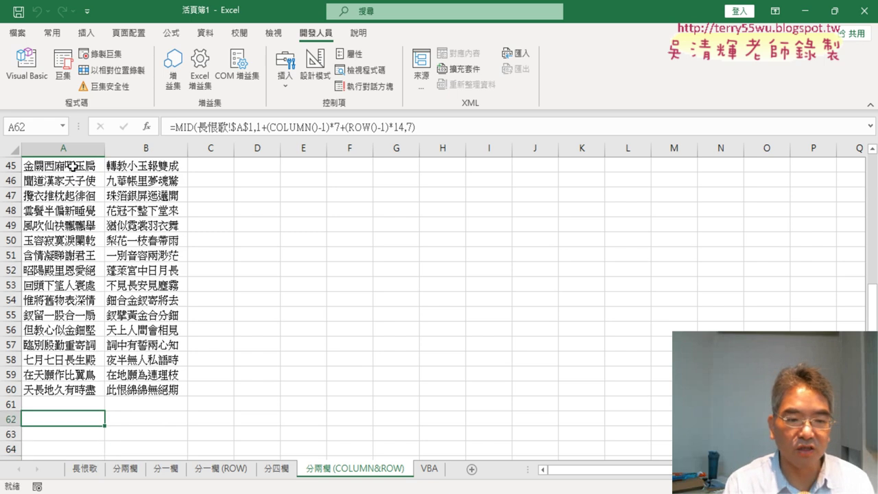
key("Up")
key("Up")
left_click(30, 73)
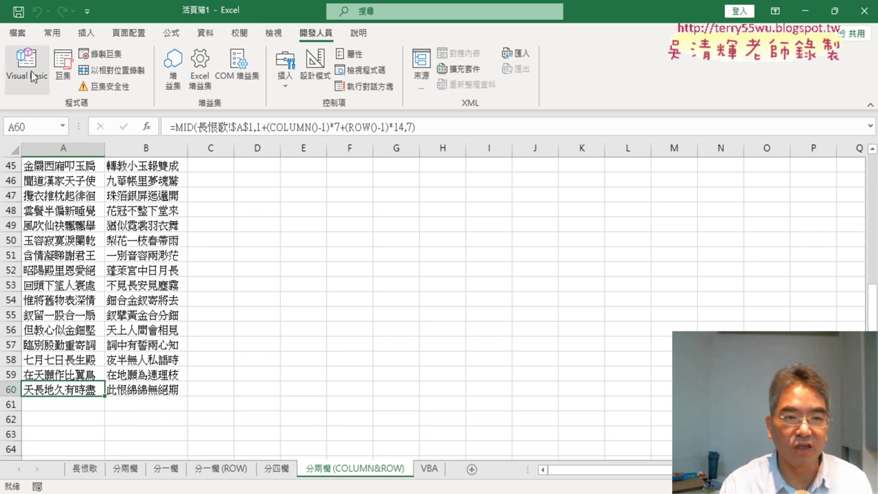
Step: Change 長恨歌2欄's loop limit from 120 to 60 and start an inner For j = 1 To 2 loop
double_click(516, 201)
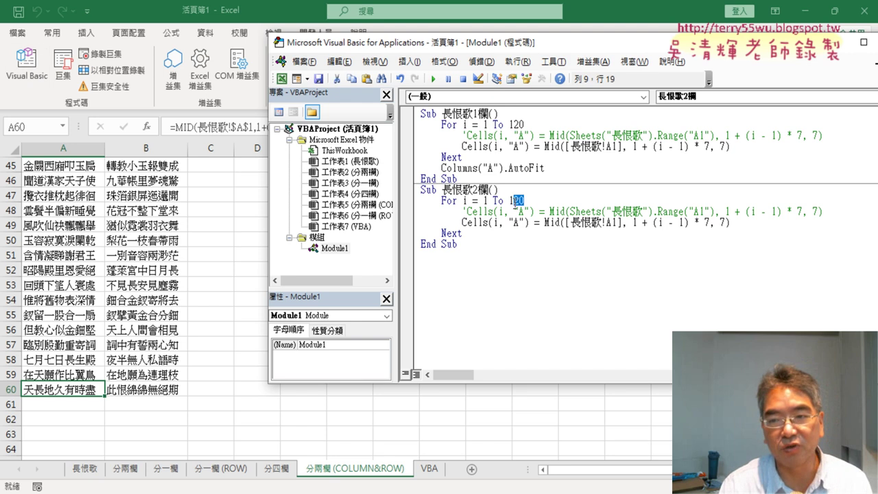
type("60")
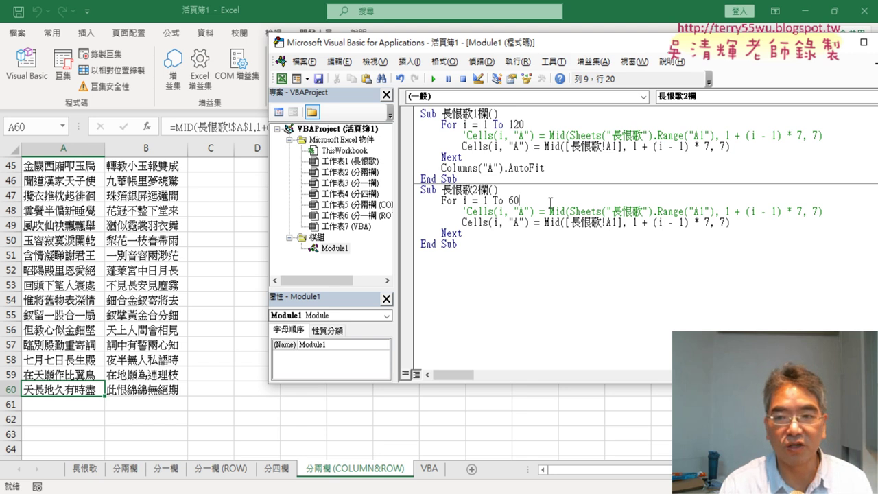
key("Return")
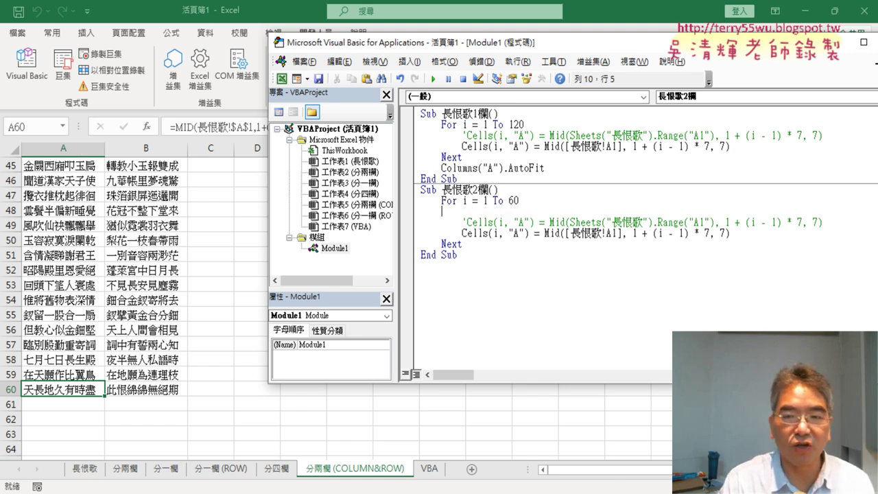
key("Tab")
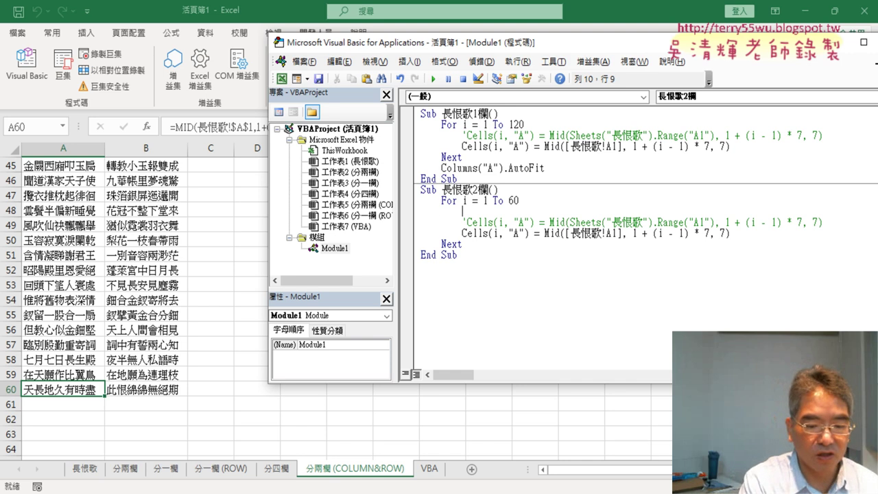
type("for")
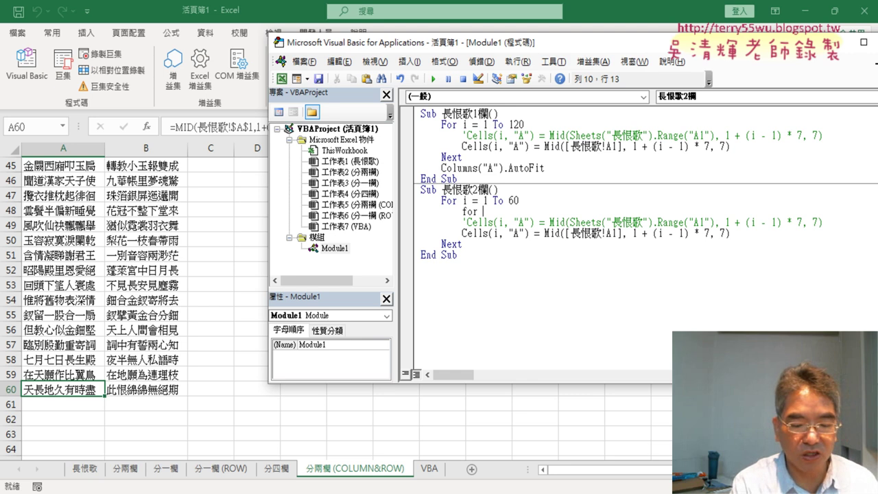
type(" j")
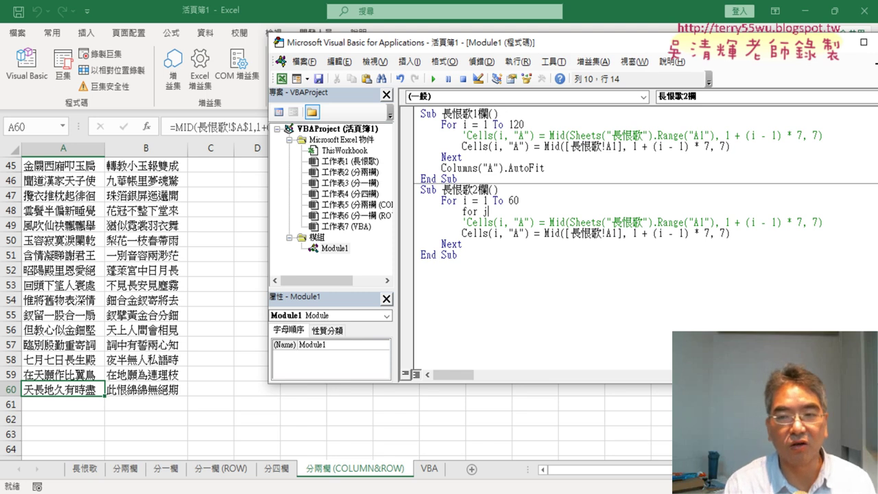
type("=1")
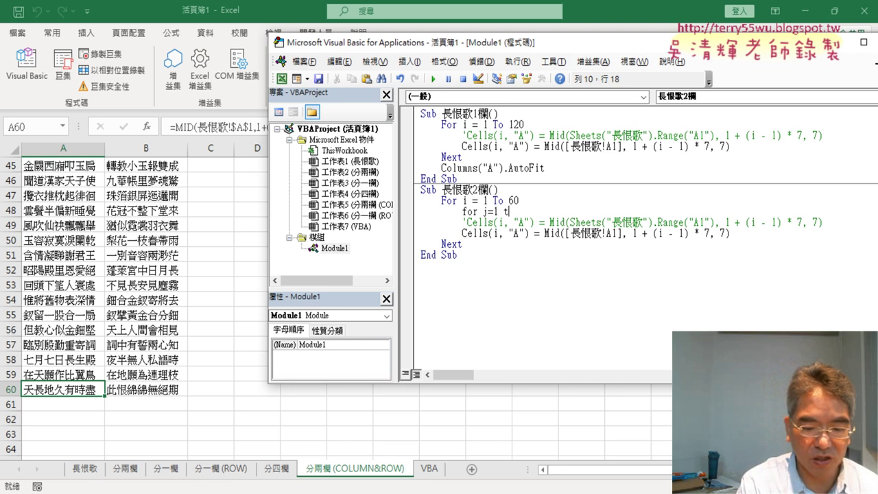
type(" to 2")
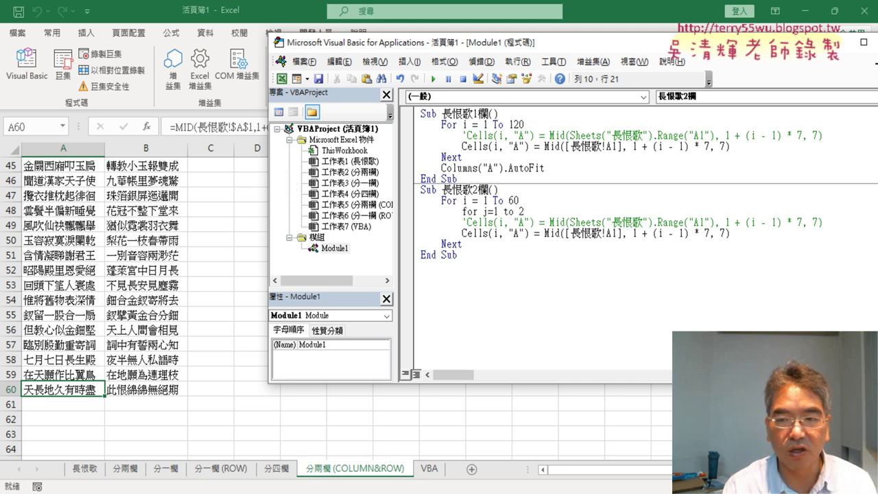
Step: Close the inner j loop with a Next line
key("Return")
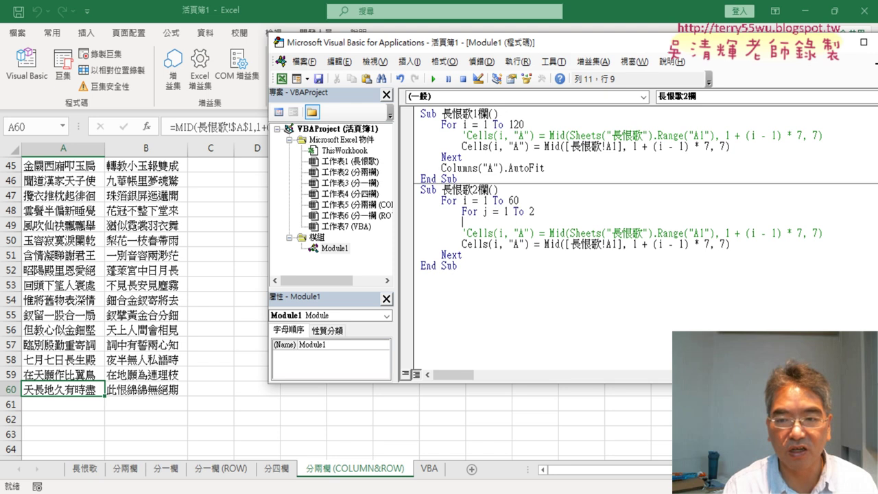
key("Return")
type("next")
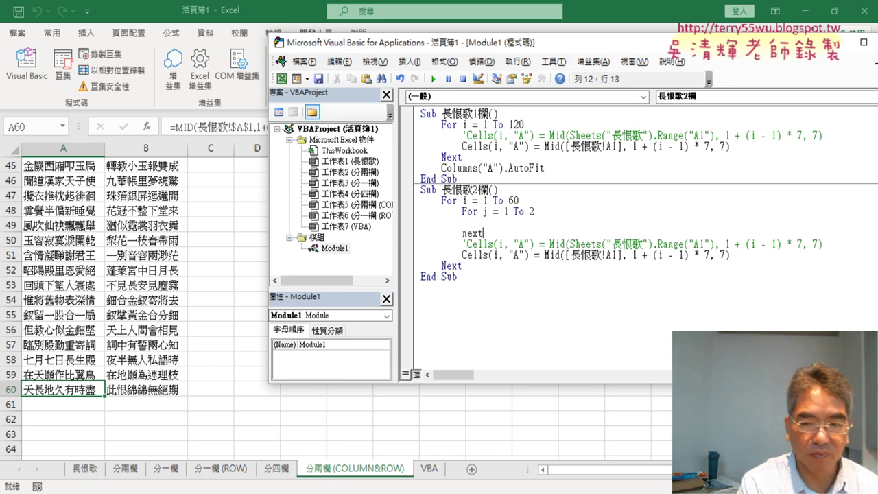
left_click(687, 213)
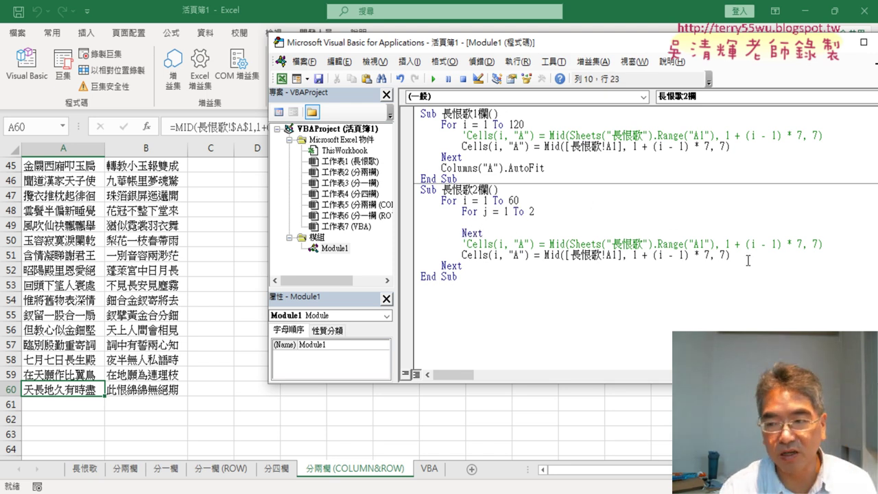
Step: Indent the Cells statement into the j loop and delete the commented-out Cells line and blank line
mouse_move(748, 259)
left_mouse_down()
mouse_move(425, 245)
mouse_move(422, 222)
left_mouse_up()
left_click_drag(763, 233, 415, 226)
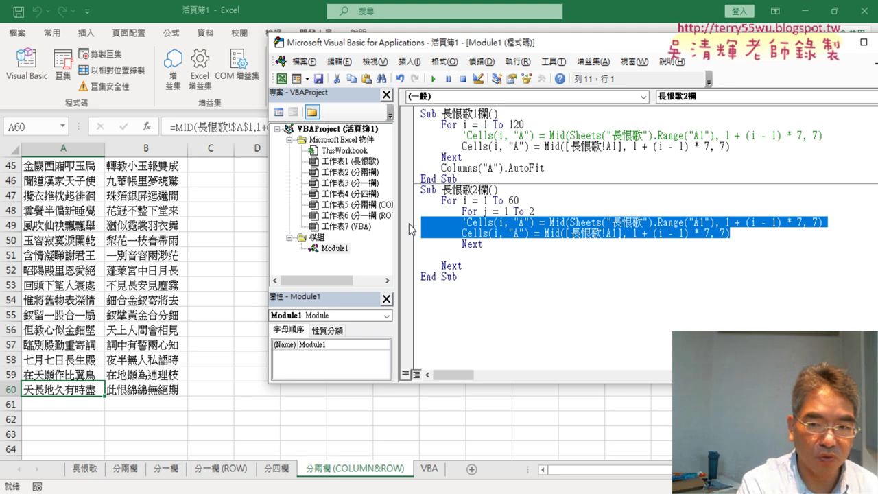
key("Tab")
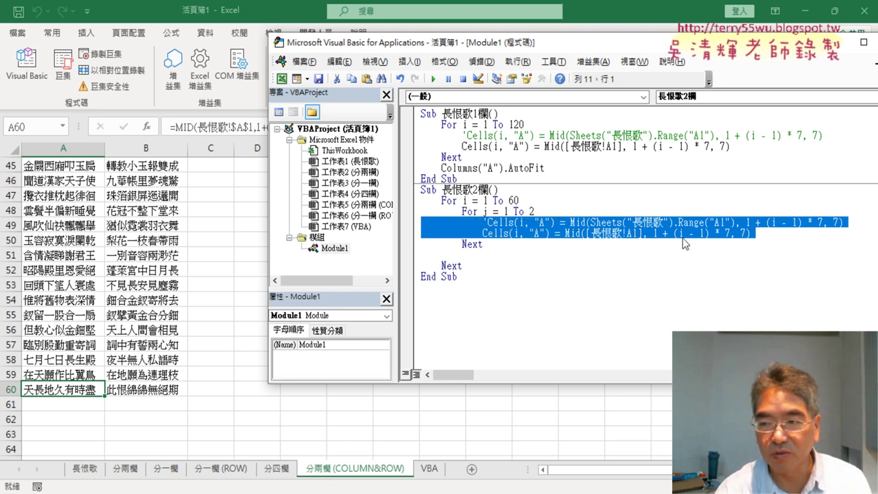
left_click(848, 223)
left_click(409, 224)
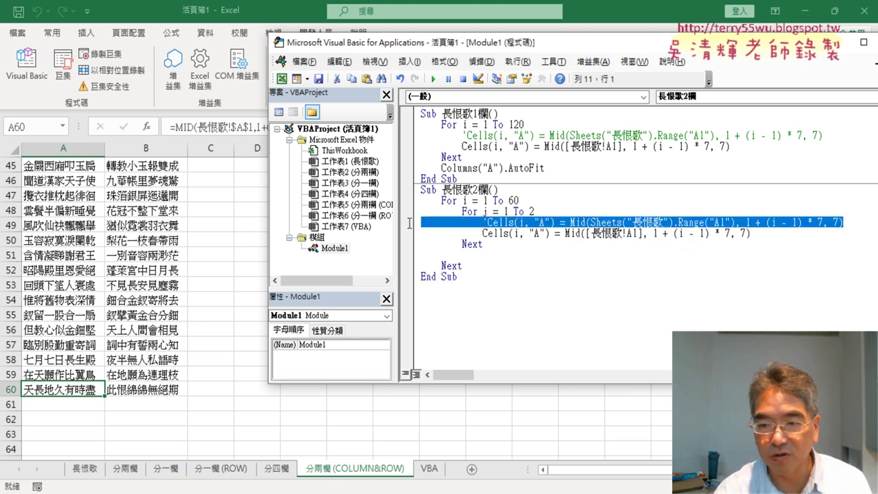
key("Delete")
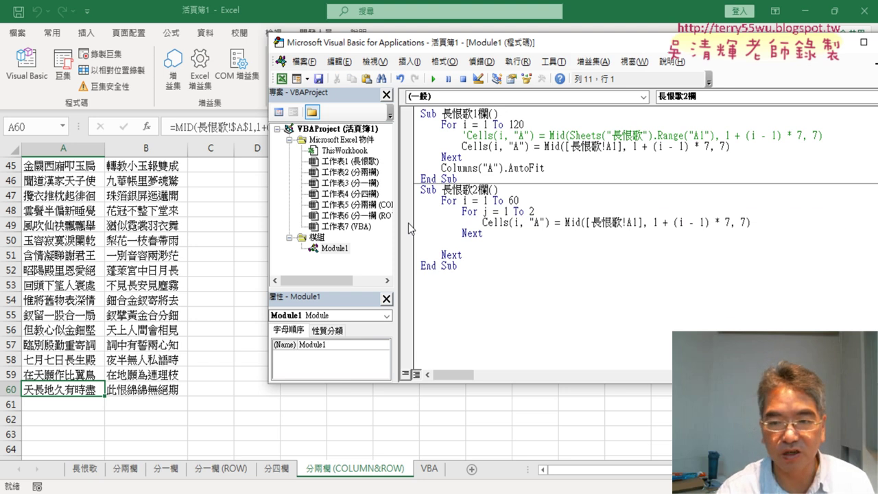
left_click(526, 233)
key("Delete")
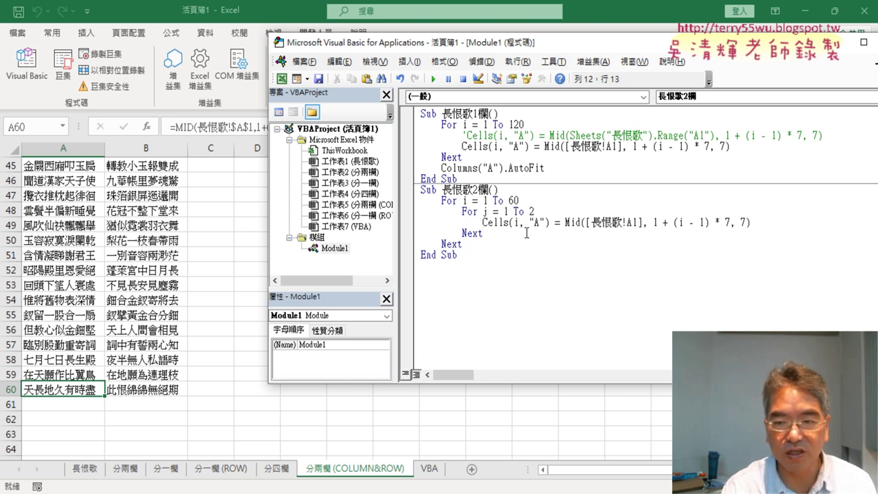
Step: Review the nesting by highlighting the inner loop body and the loop variables i and j
left_click(447, 201)
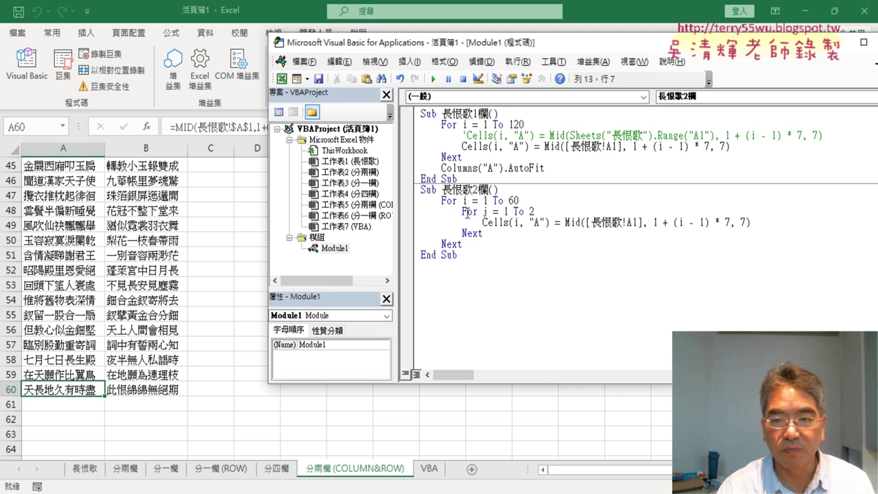
left_click(467, 211)
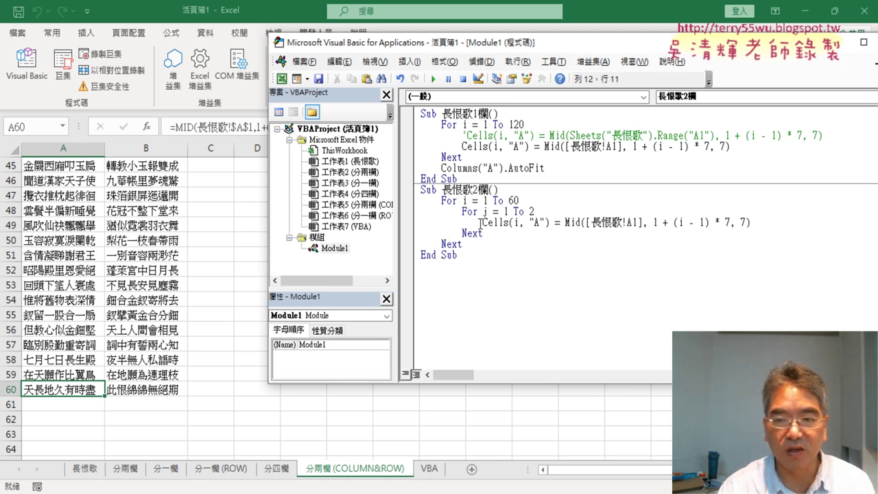
left_click_drag(481, 223, 778, 229)
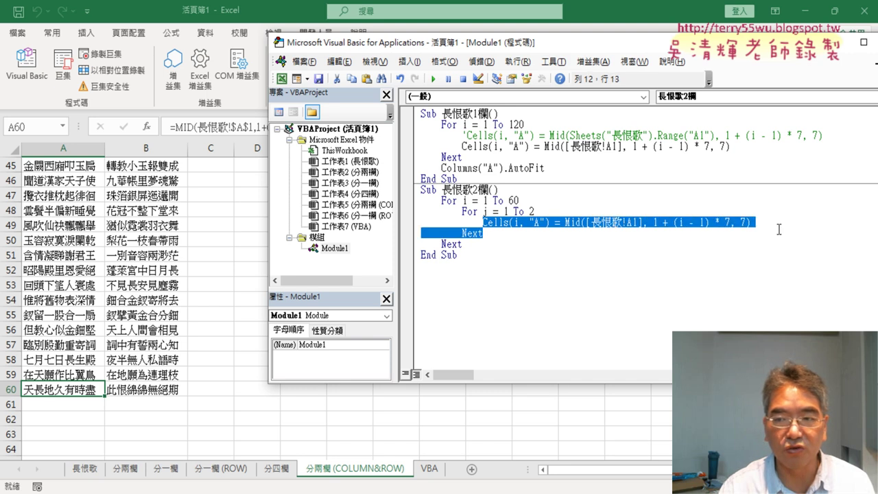
left_click_drag(779, 229, 756, 226)
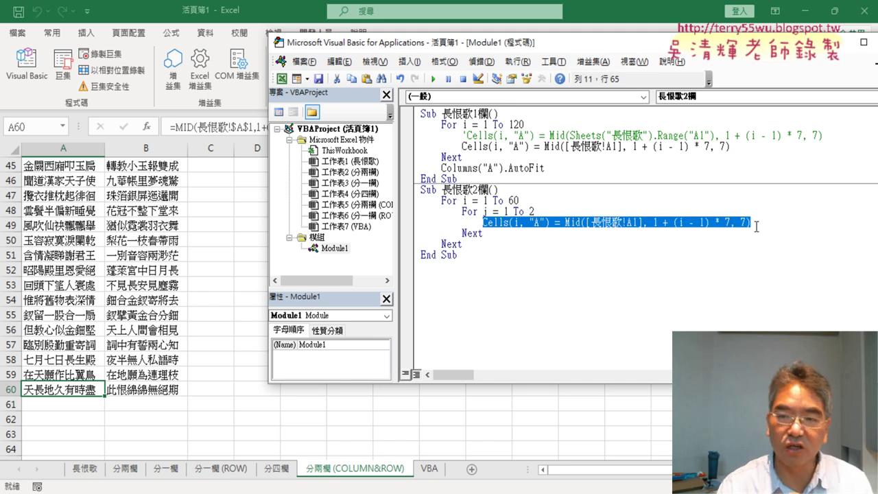
left_click(469, 200)
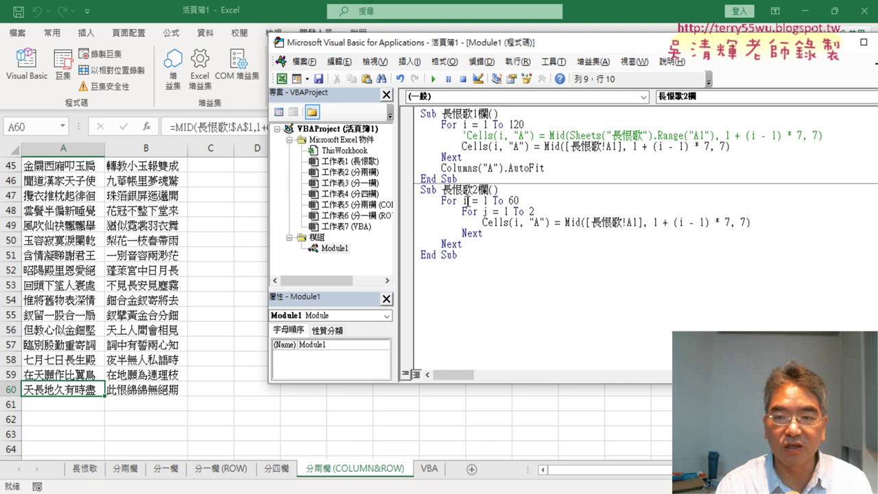
double_click(465, 200)
double_click(485, 212)
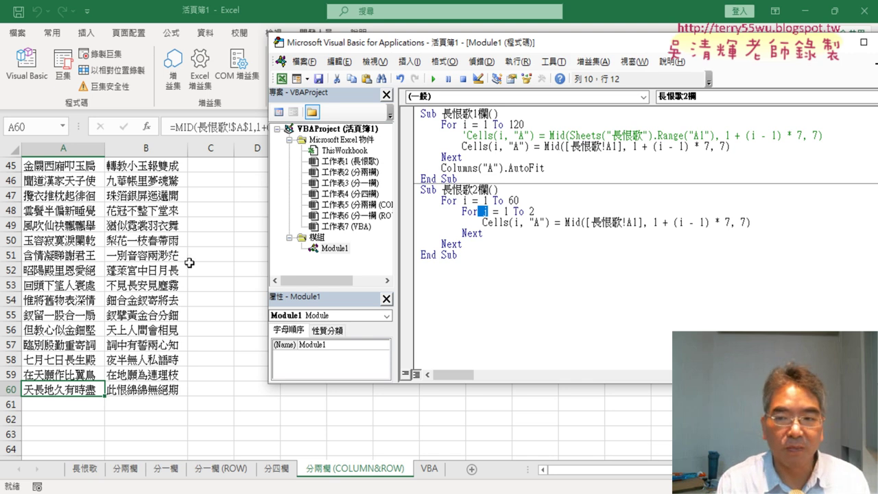
type("j")
Step: Replace the column "A" with j so the statement writes to Cells(i, j)
left_click(500, 223)
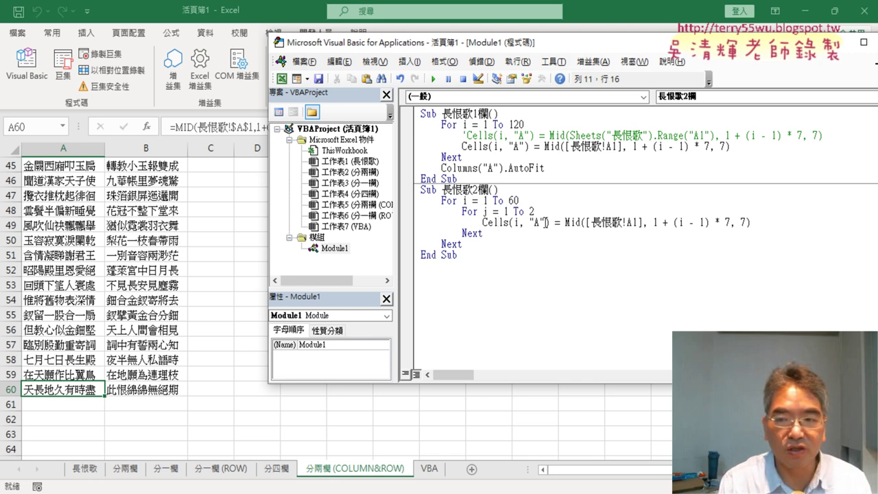
left_click_drag(545, 223, 525, 223)
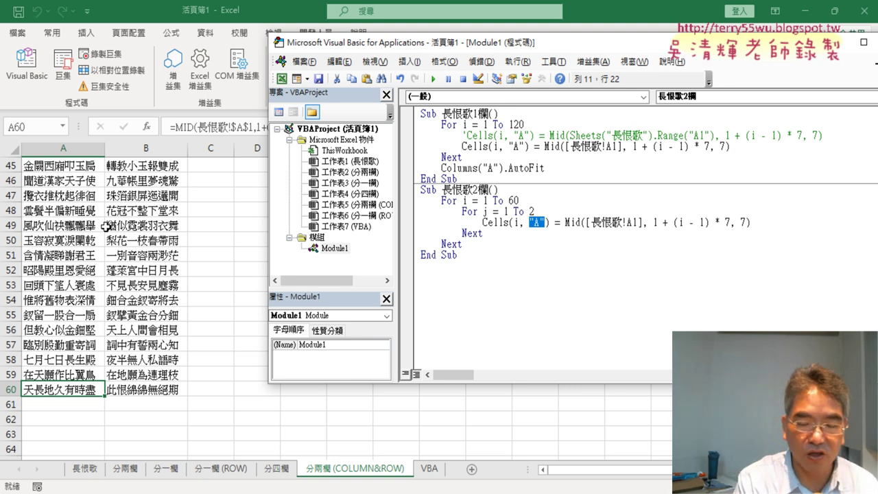
type("j")
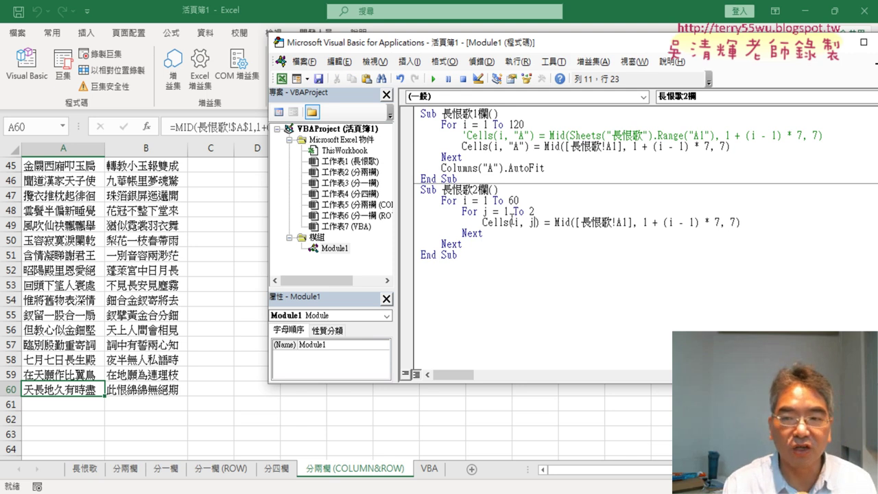
double_click(506, 211)
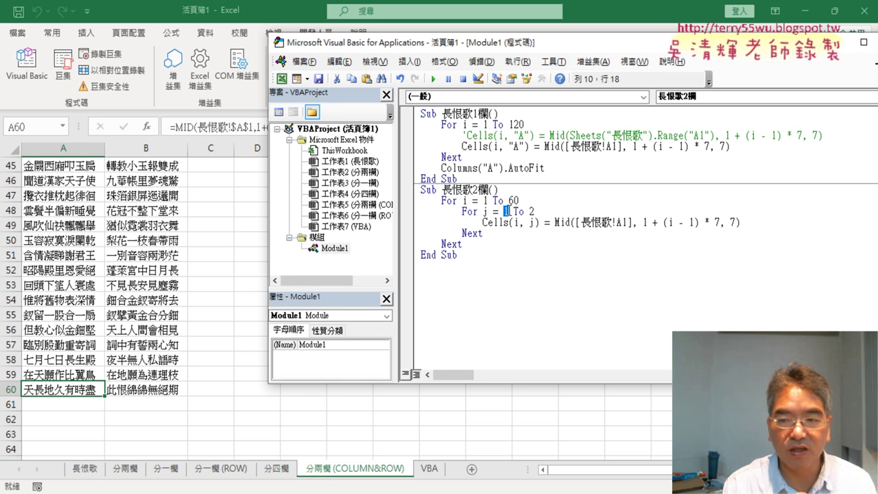
double_click(532, 211)
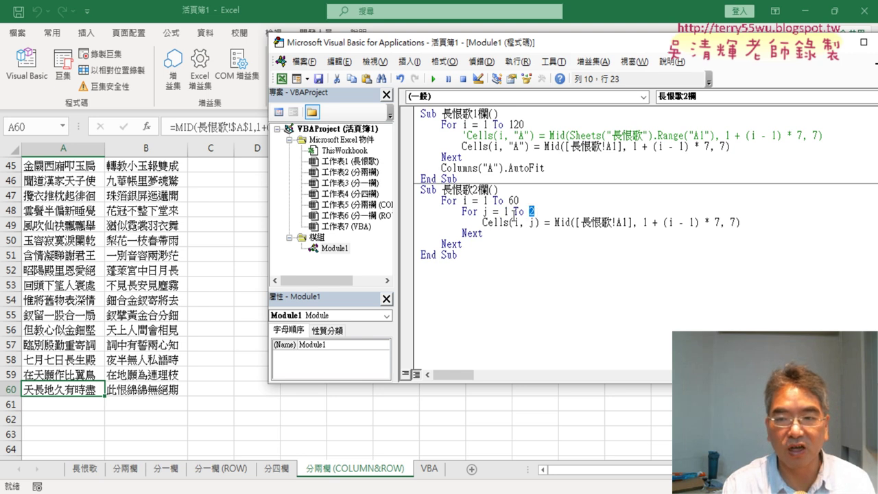
left_click_drag(504, 212, 529, 212)
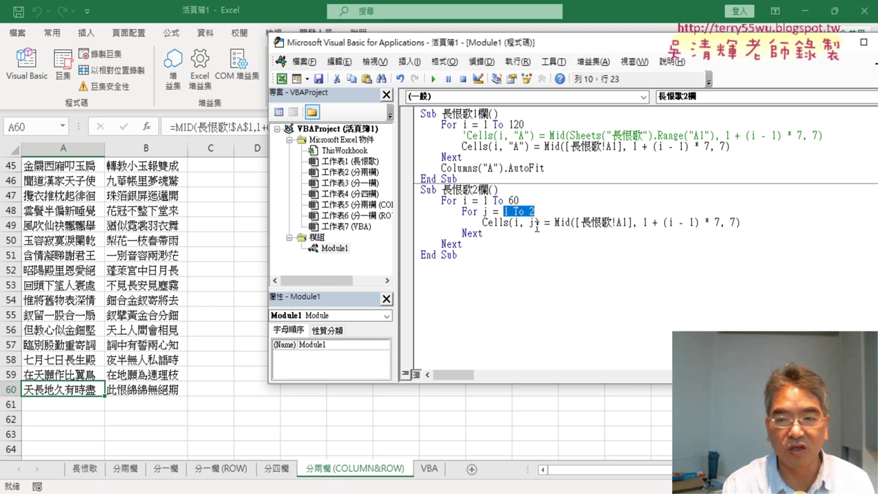
double_click(532, 222)
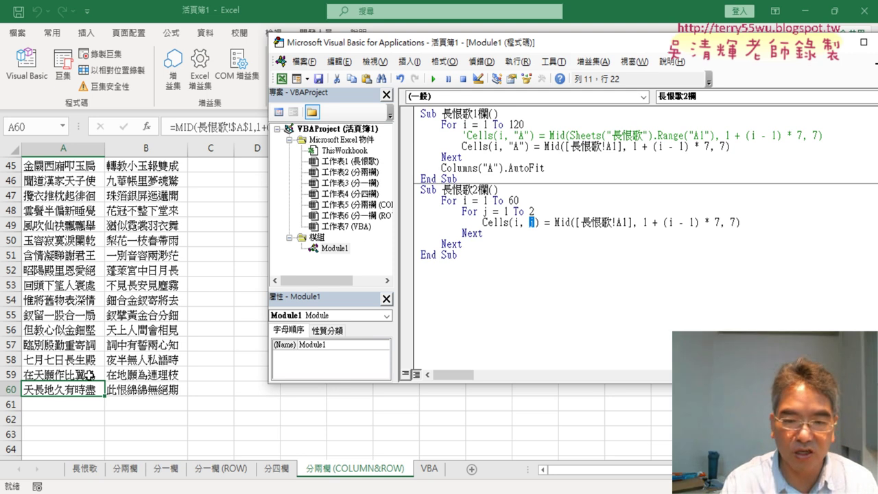
key("alt+F11")
key("ctrl+Home")
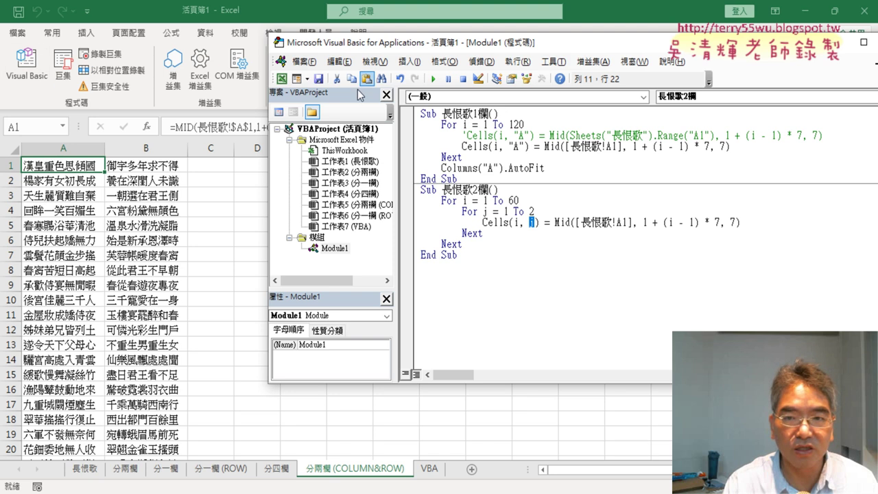
left_click_drag(405, 35, 308, 158)
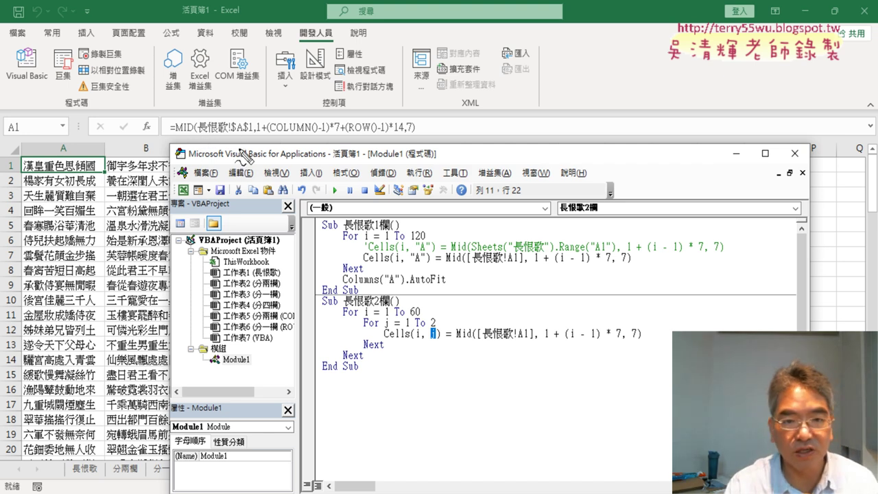
mouse_move(177, 136)
left_mouse_down()
mouse_move(231, 135)
mouse_move(506, 326)
mouse_move(499, 321)
left_mouse_up()
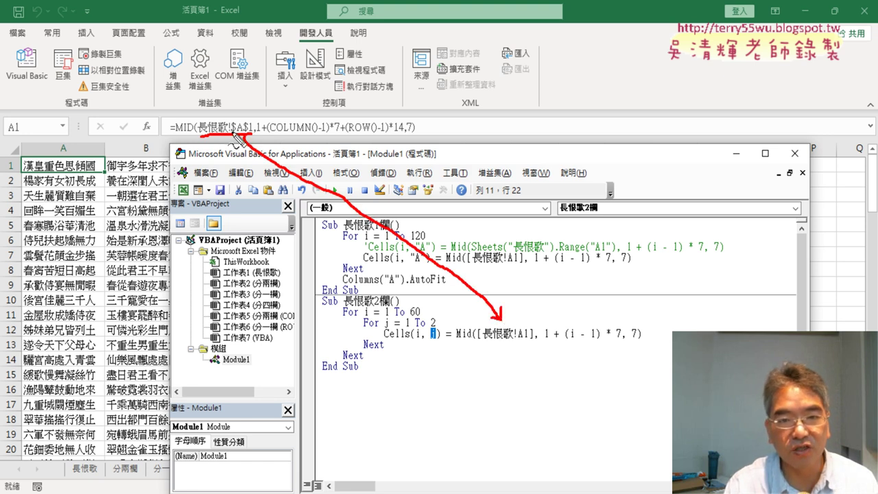
left_click_drag(484, 327, 480, 340)
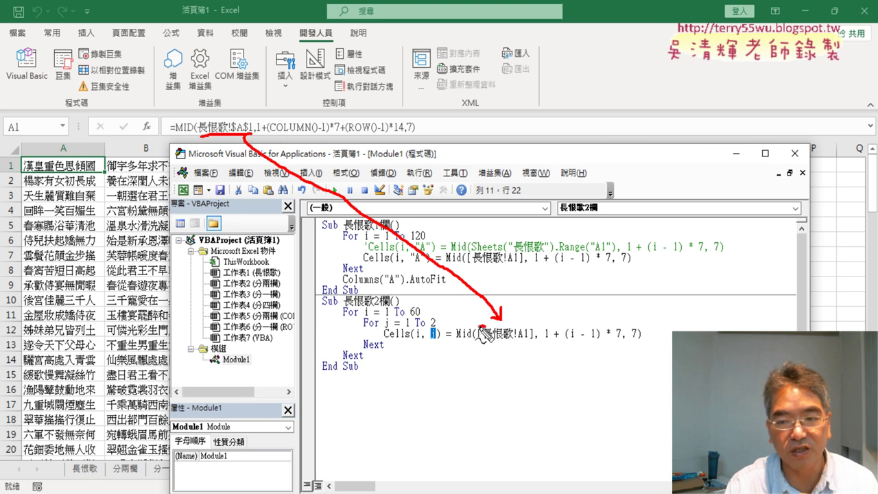
left_click_drag(529, 326, 532, 341)
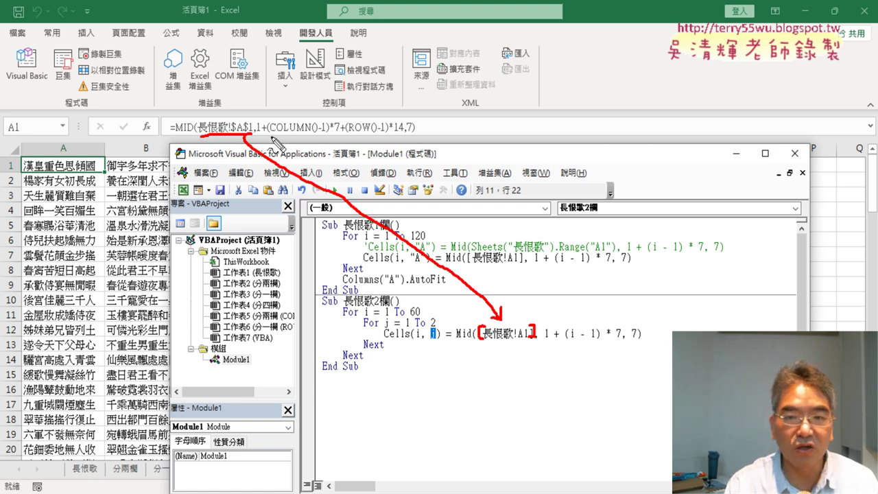
left_click_drag(269, 135, 321, 136)
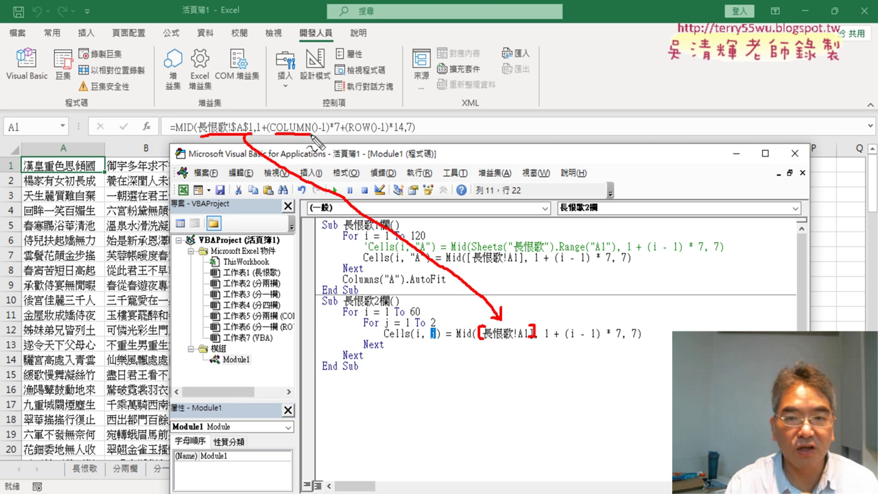
mouse_move(296, 98)
left_mouse_down()
mouse_move(287, 108)
mouse_move(296, 89)
left_mouse_up()
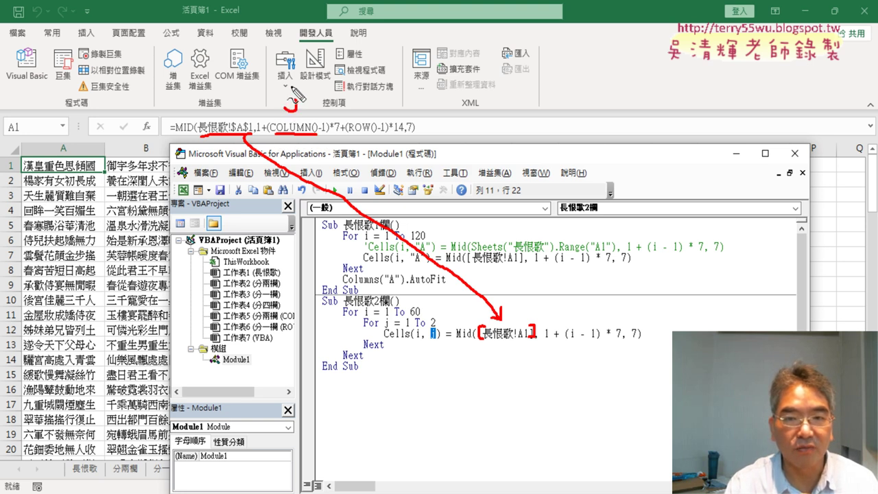
left_click_drag(346, 135, 381, 135)
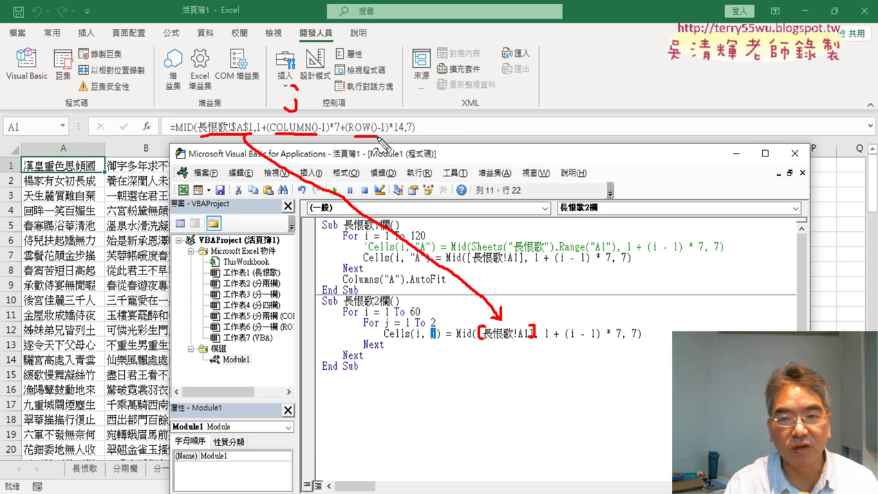
left_click_drag(367, 87, 366, 105)
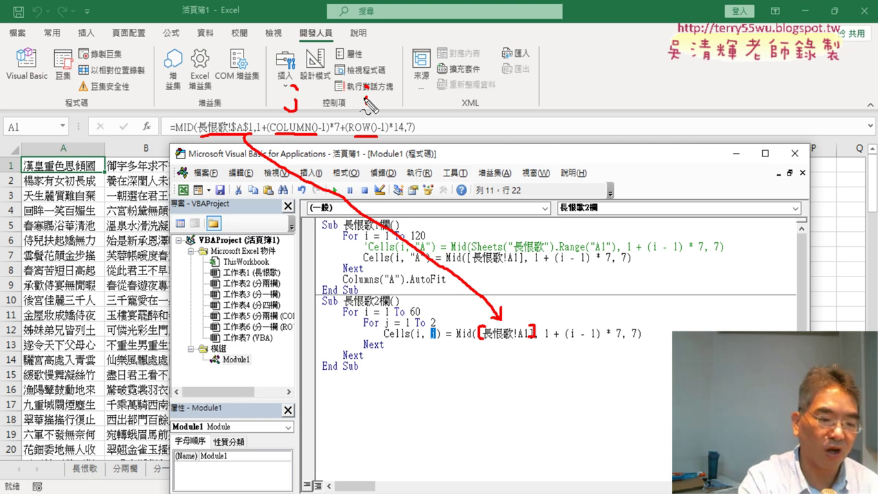
key("Escape")
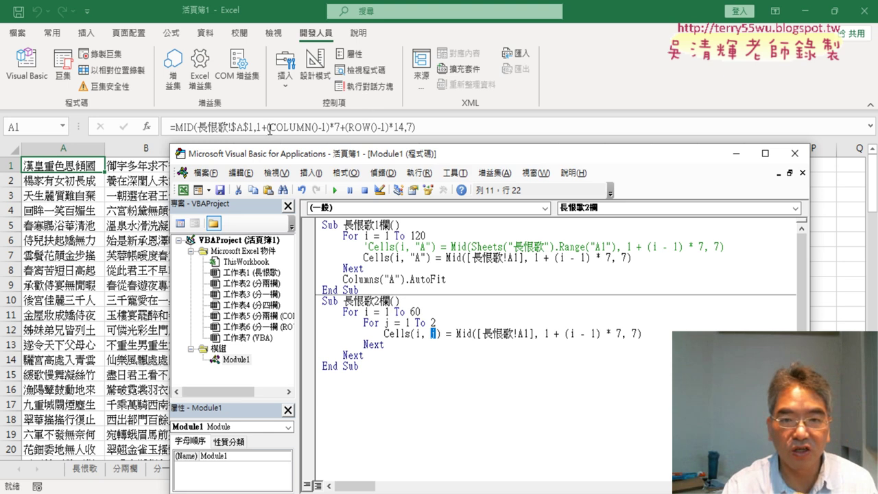
Step: Use Cells(i, j) and set Mid's start to 1(j-1)*7+(i-1)*14, which raises a compile error
type("j")
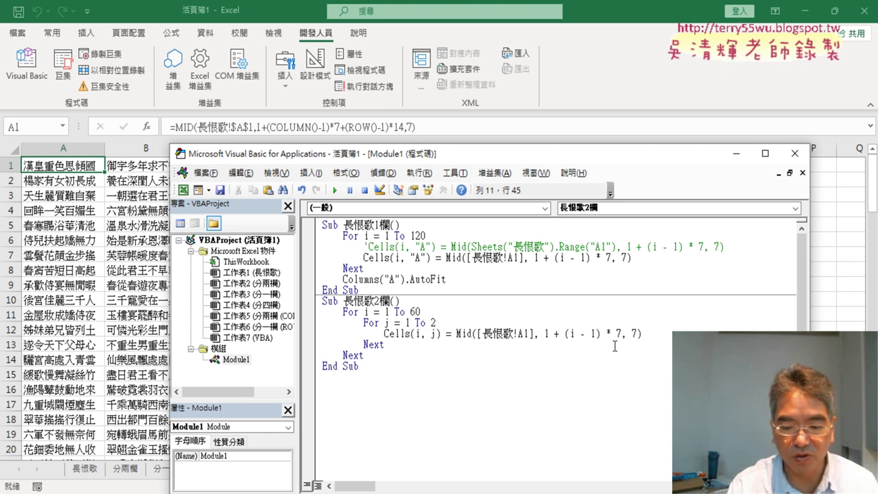
left_click(554, 334)
type("(")
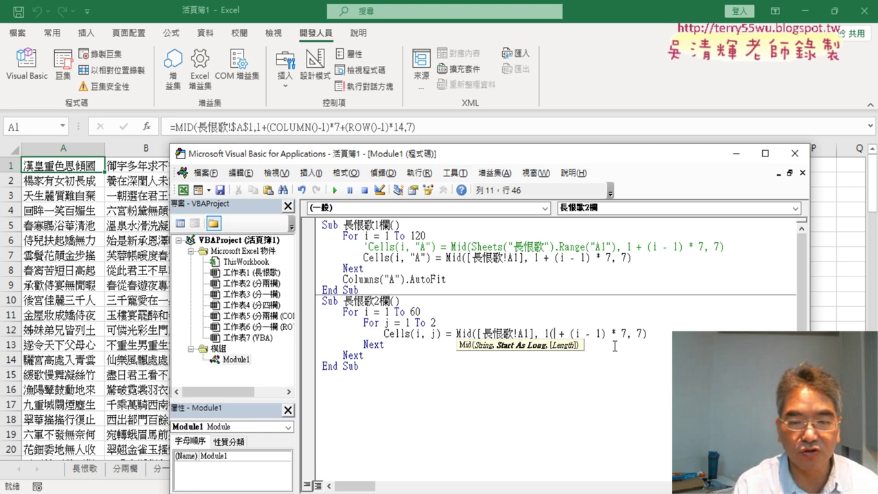
type("j")
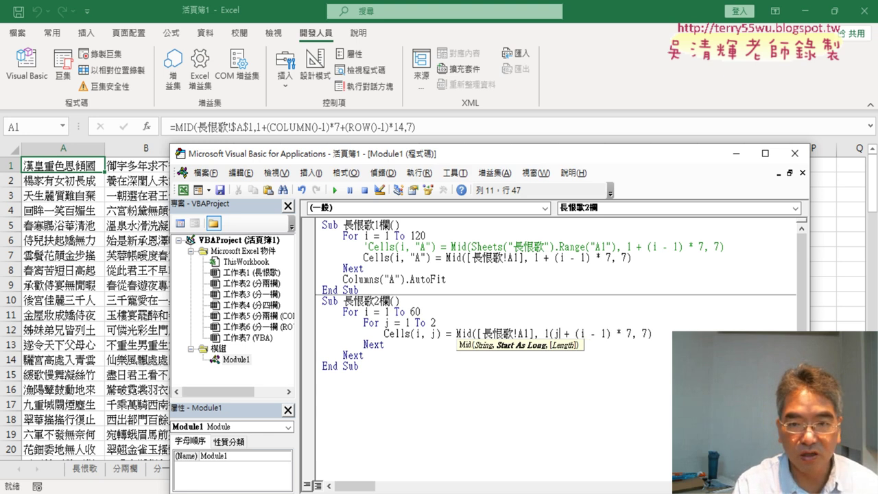
type("-1")
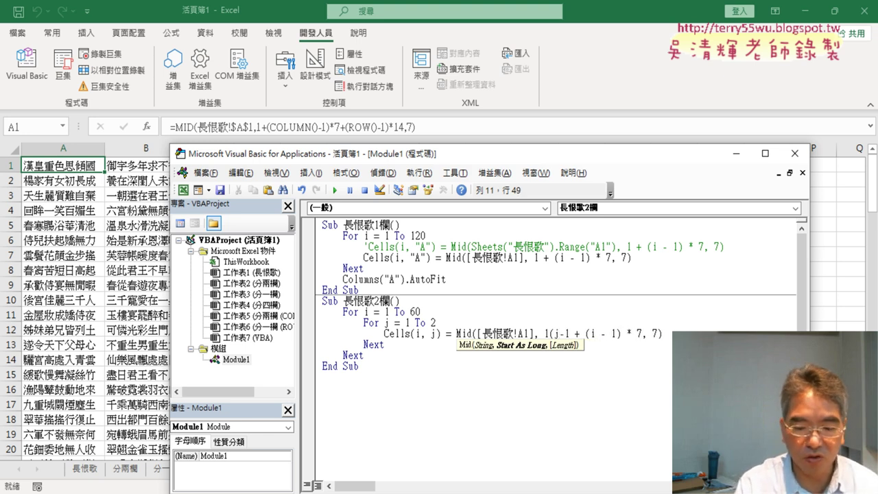
type(")")
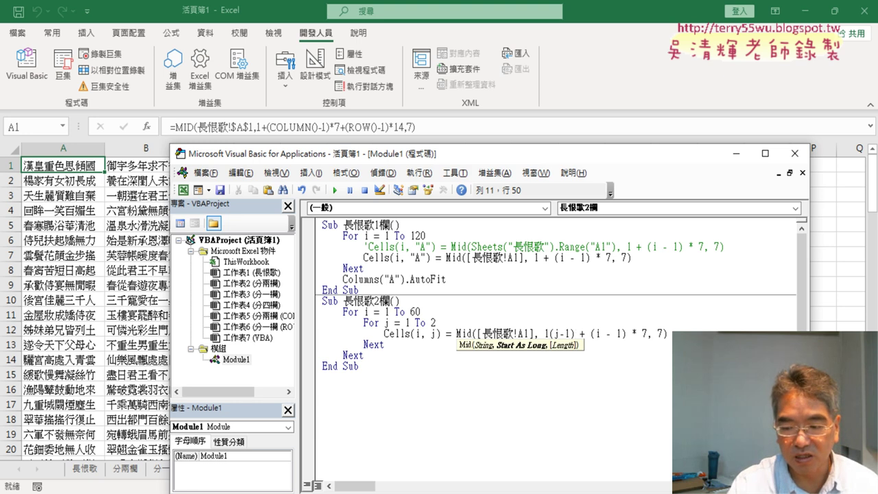
type("*7")
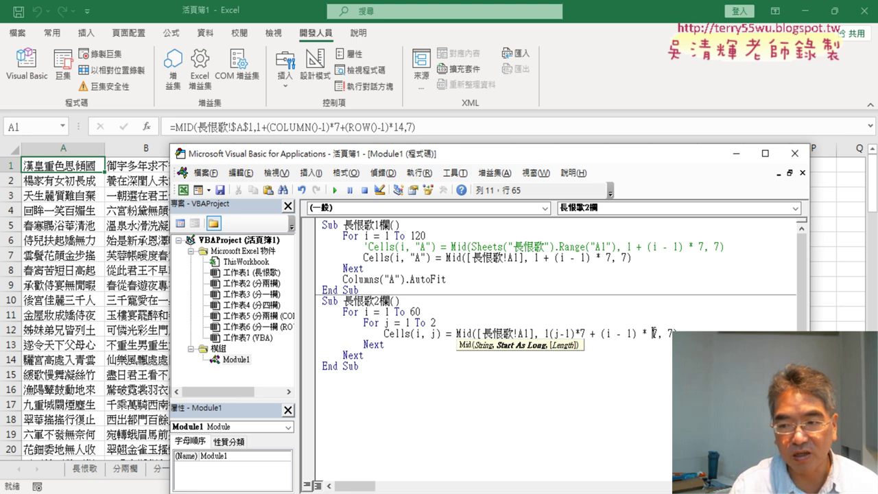
left_click_drag(652, 333, 656, 332)
type("14")
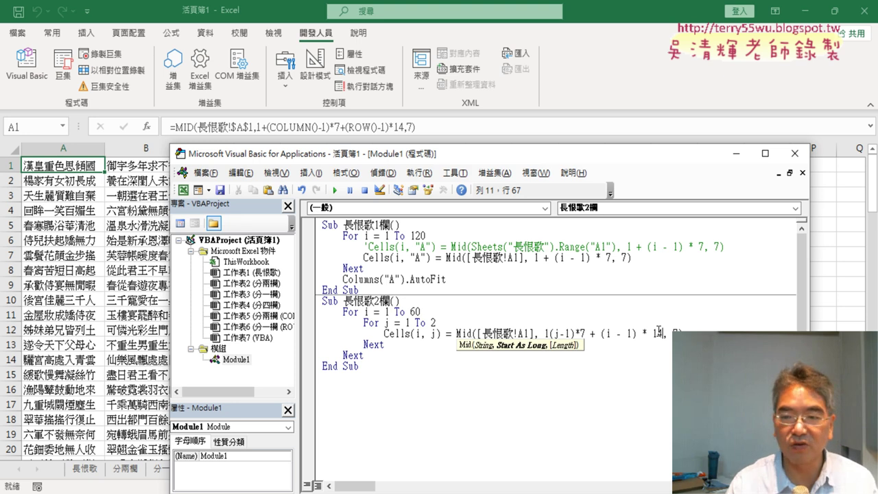
left_click(450, 321)
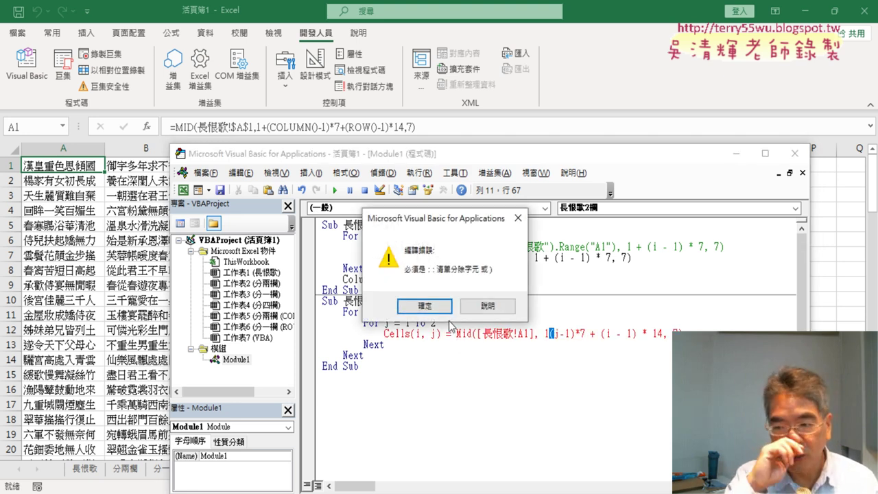
Step: Dismiss the compile error and insert + so Mid's start reads 1+(j-1)*7+(i-1)*14
left_click(424, 305)
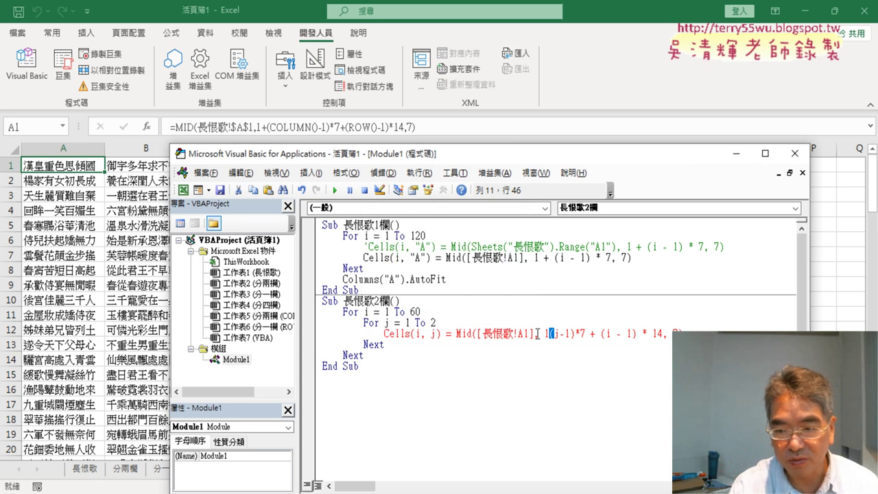
left_click(552, 334)
type("+")
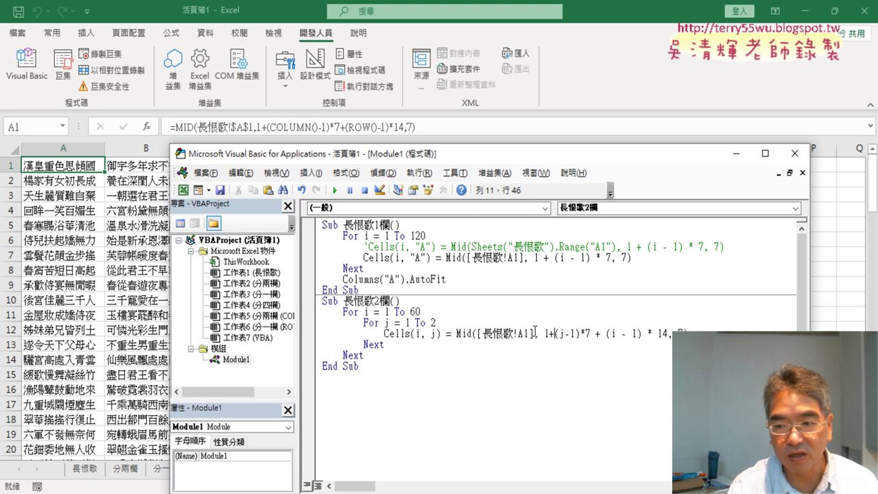
left_click(586, 319)
left_click_drag(544, 335, 699, 331)
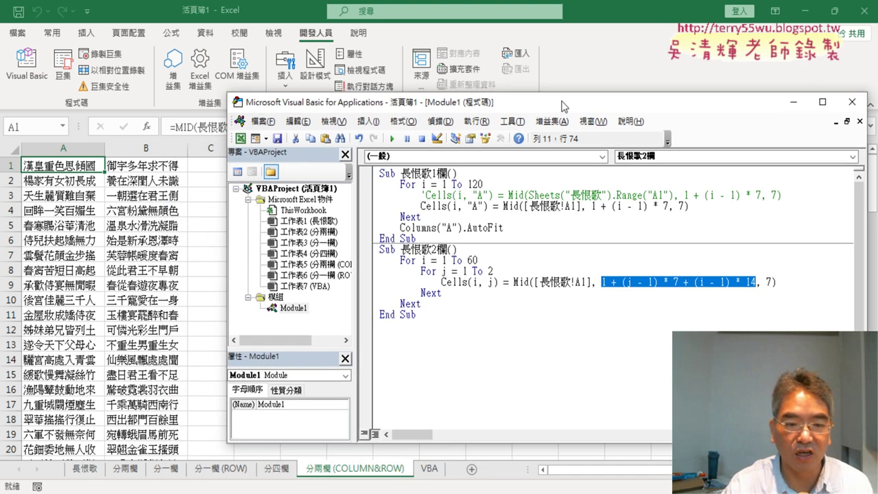
Step: Back on the VBA sheet, declare a new Sub 清除() below the last End Sub in Module1
left_click_drag(504, 153, 564, 54)
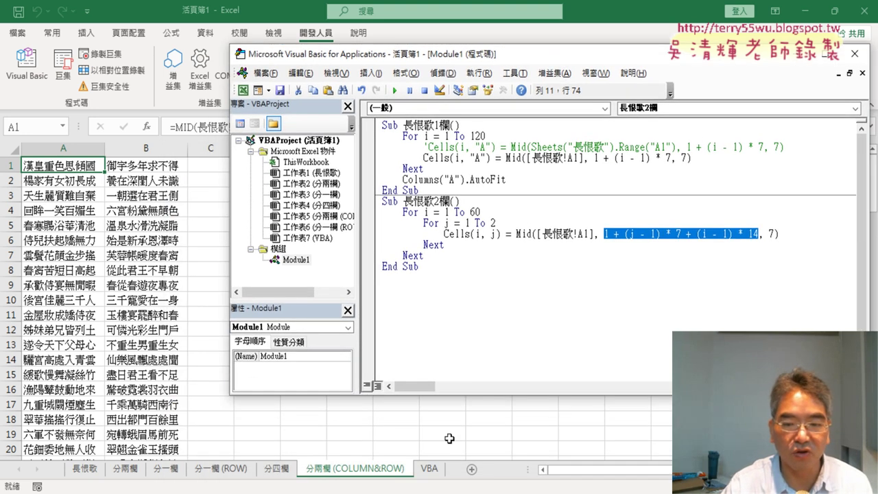
left_click(430, 469)
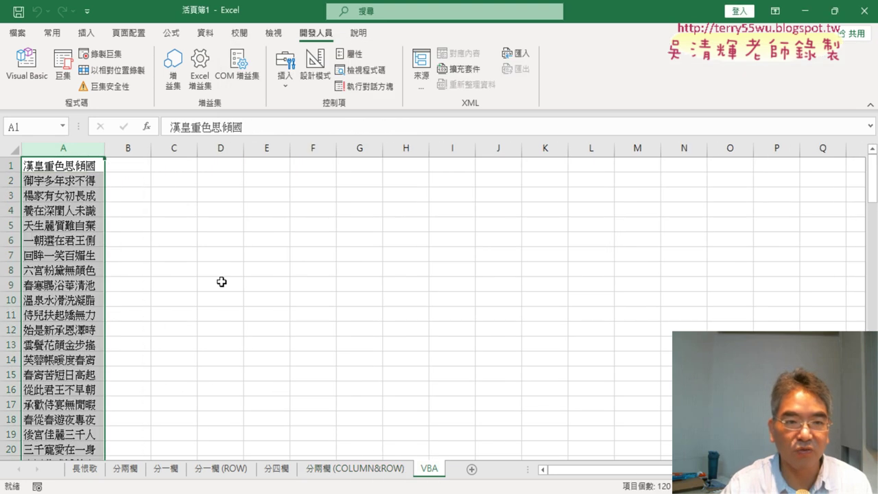
left_click(45, 89)
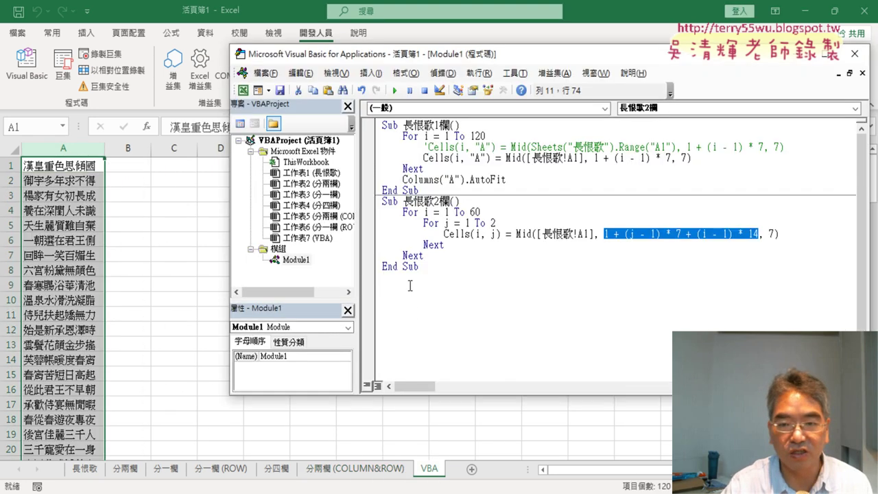
left_click_drag(383, 201, 400, 201)
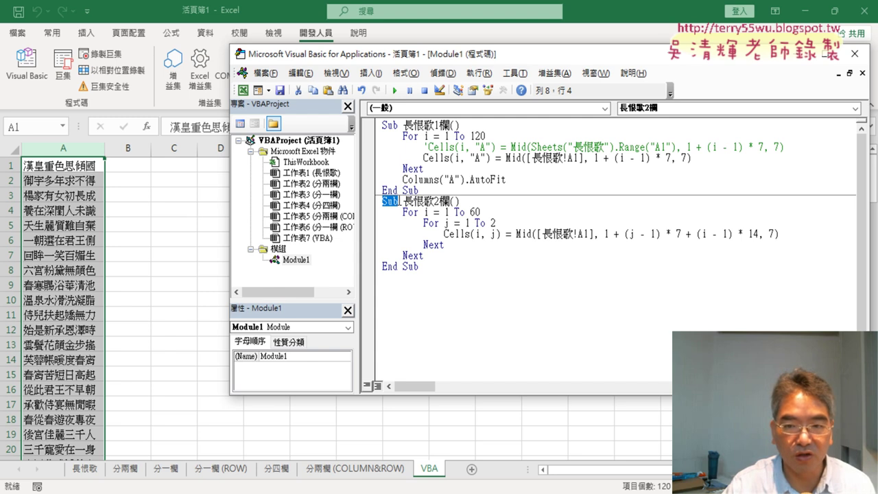
left_click(397, 277)
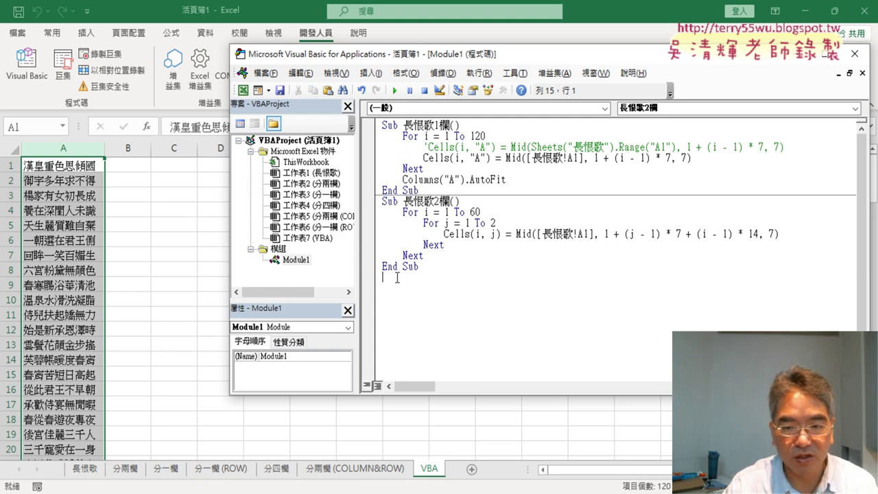
type("su")
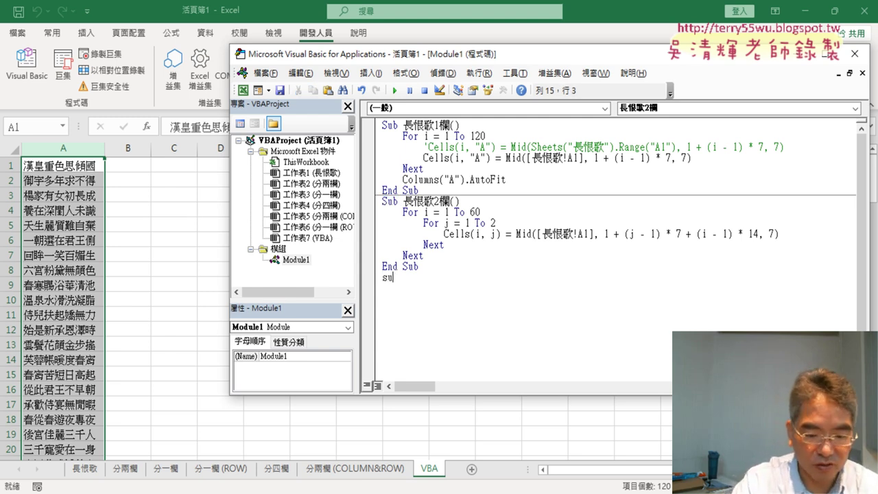
type("b ㄑㄧㄢ")
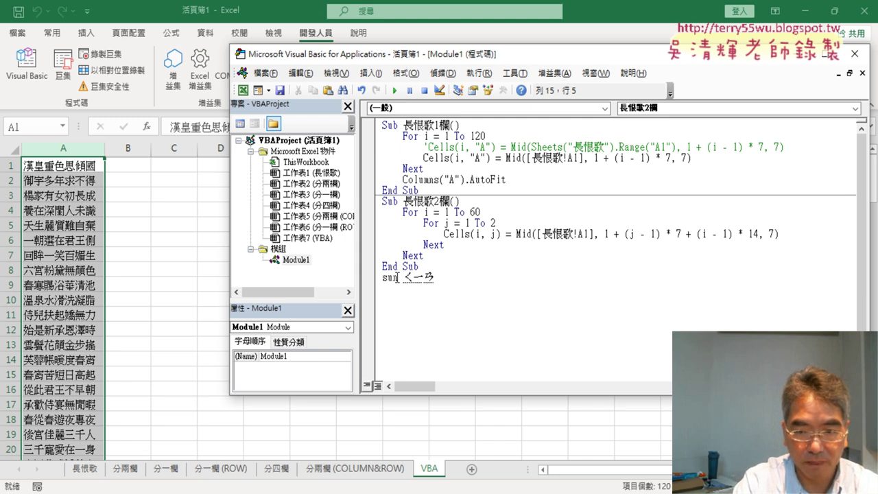
type("清除")
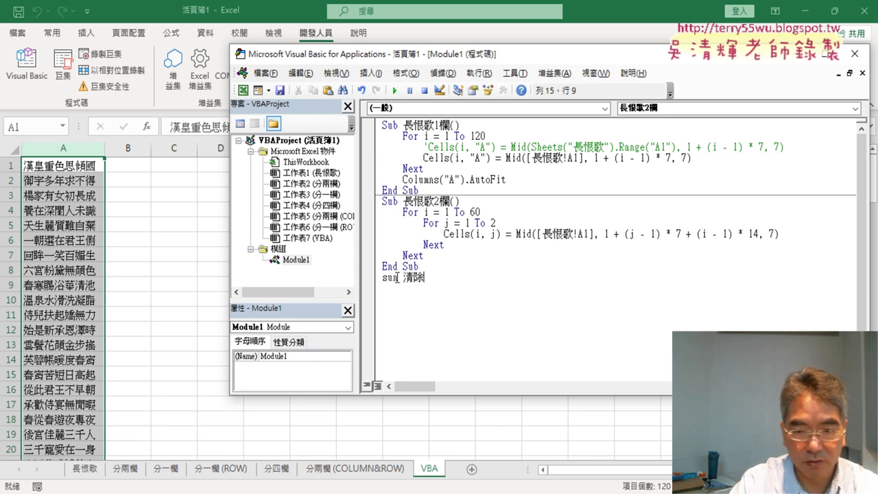
key("Return")
key("Return")
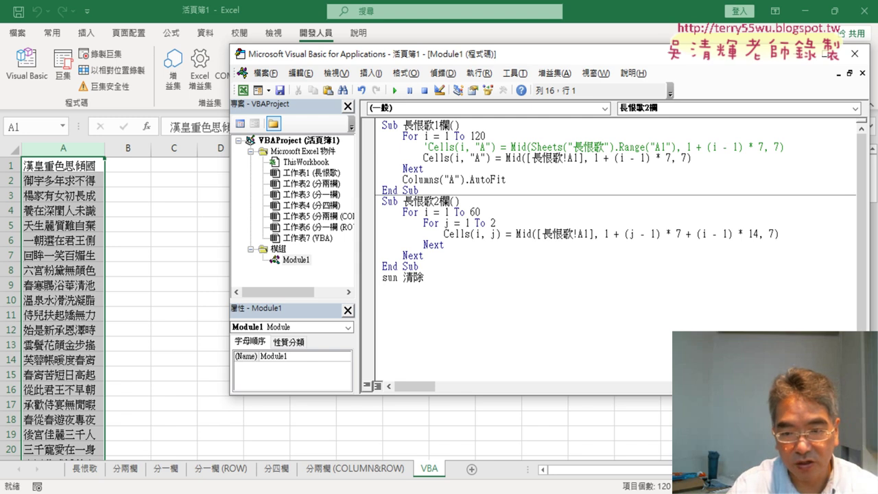
left_click_drag(400, 278, 392, 278)
type("ㄅ")
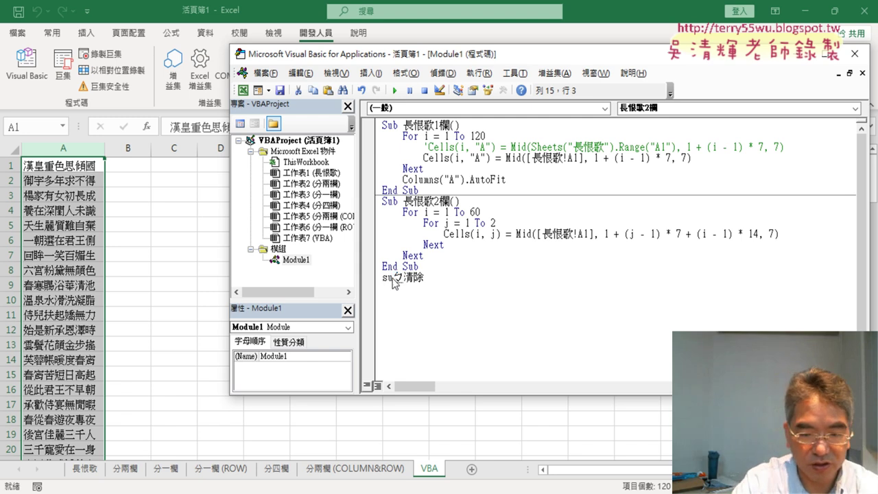
type("b")
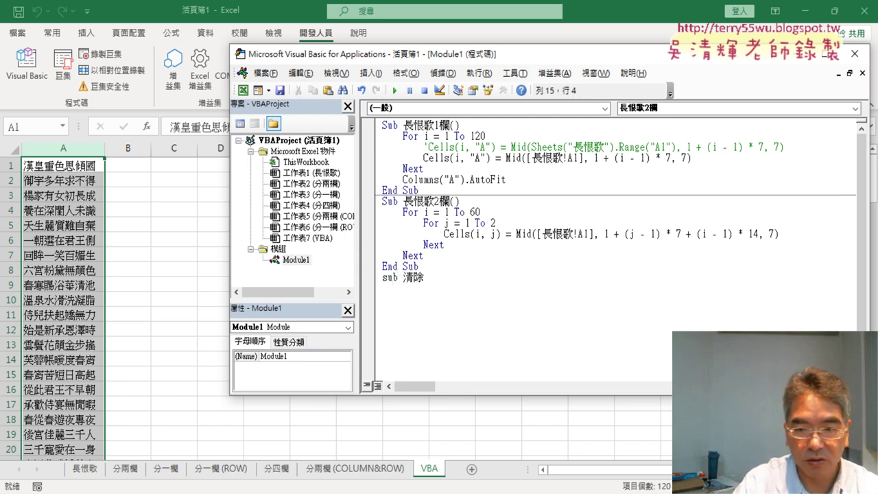
key("Return")
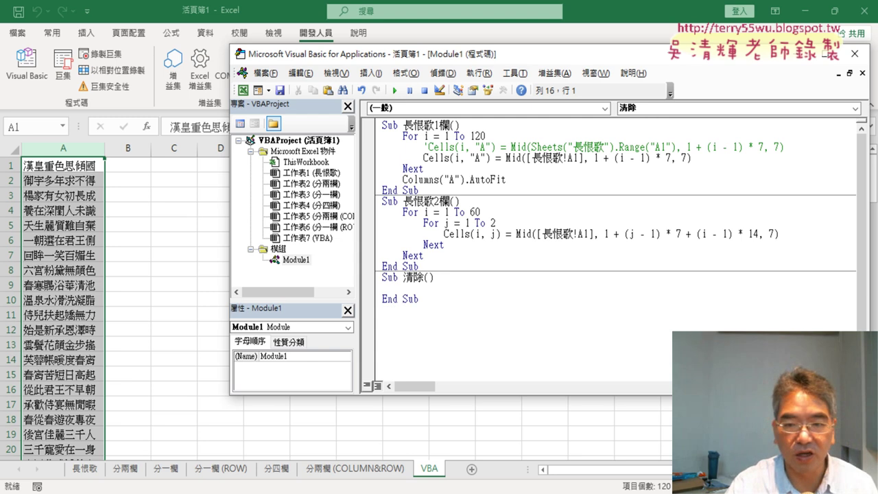
Step: Give 清除 the body Cells.ClearContents and run it to empty the sheet
key("Tab")
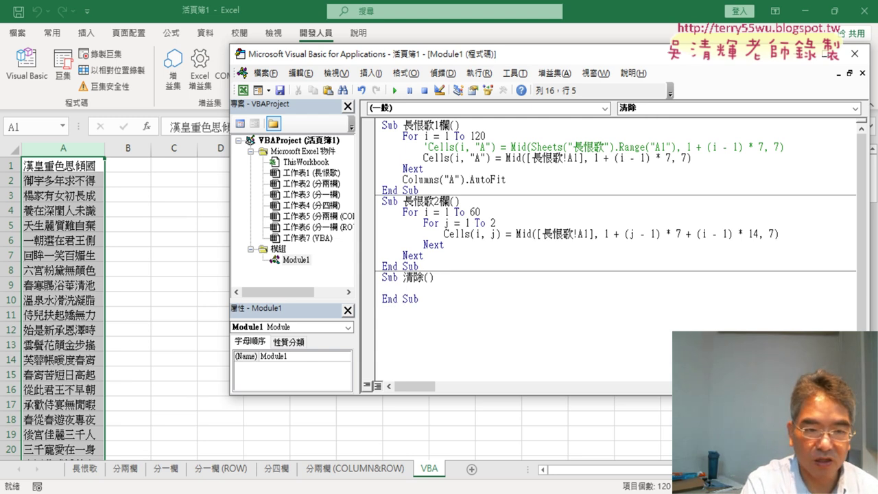
type("ce")
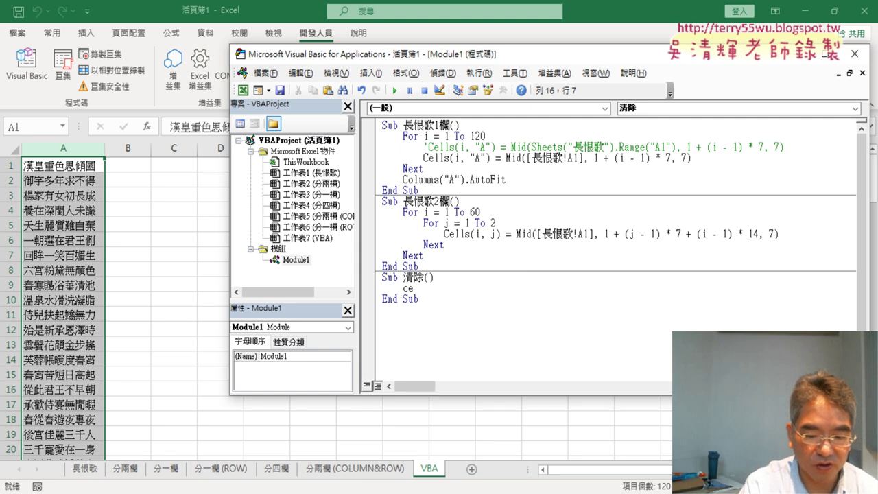
type("lls")
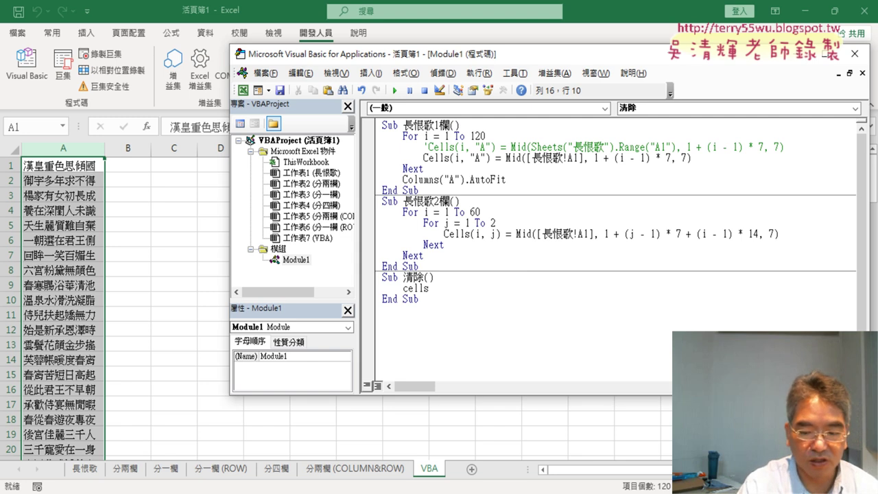
type(".c")
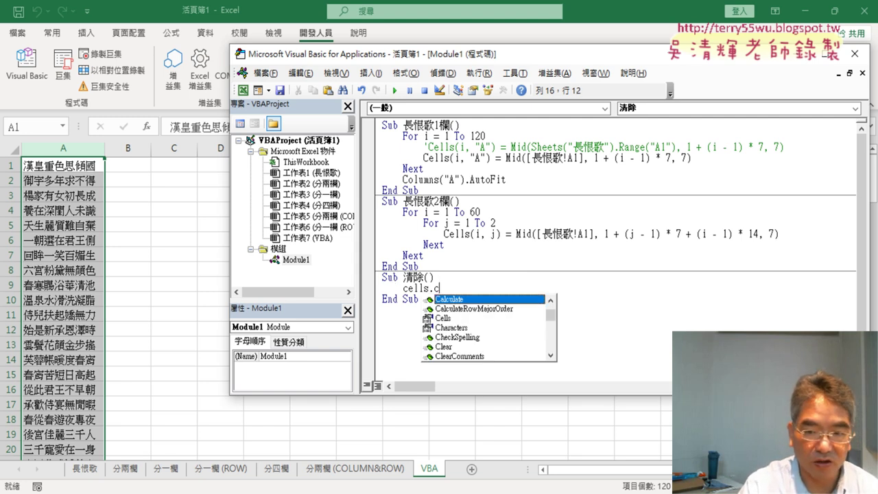
key("Down")
key("Down")
key("Down")
key("Down")
key("Down")
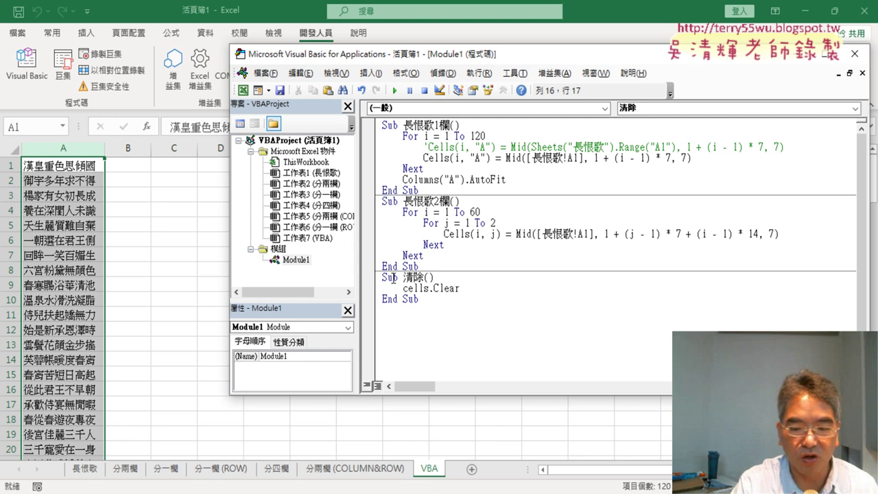
key("BackSpace")
key("BackSpace")
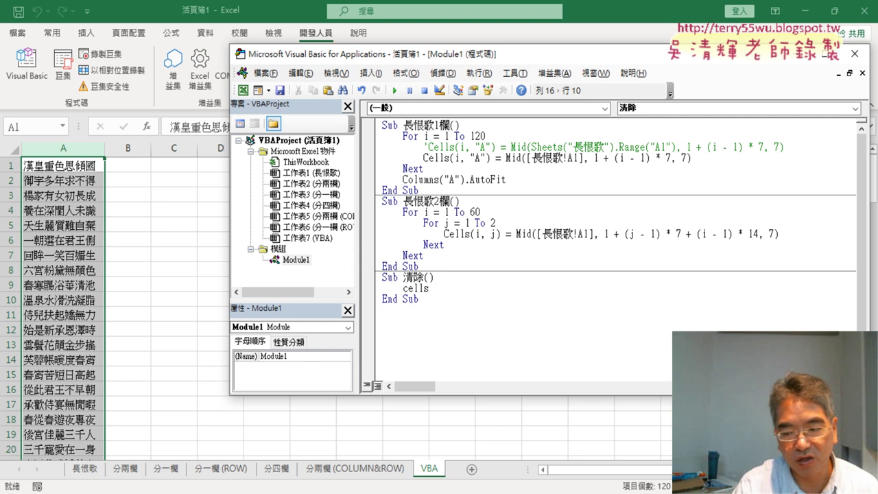
type(".c")
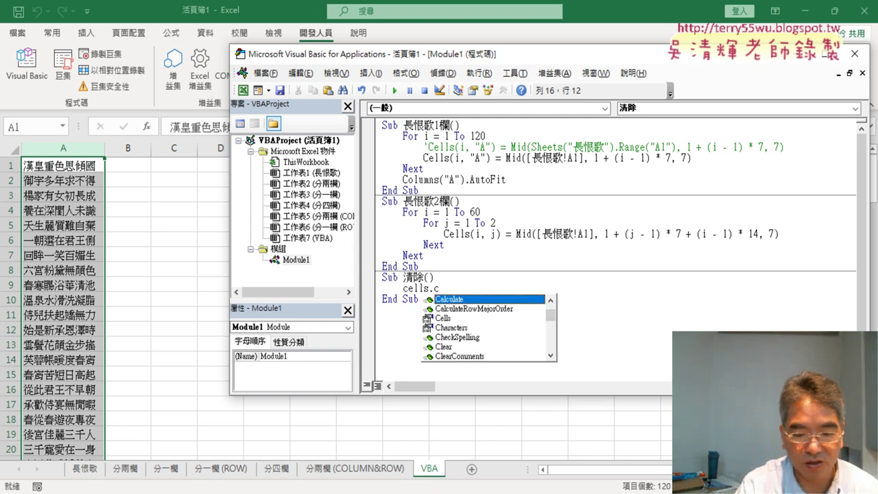
type("l")
key("Down")
key("Down")
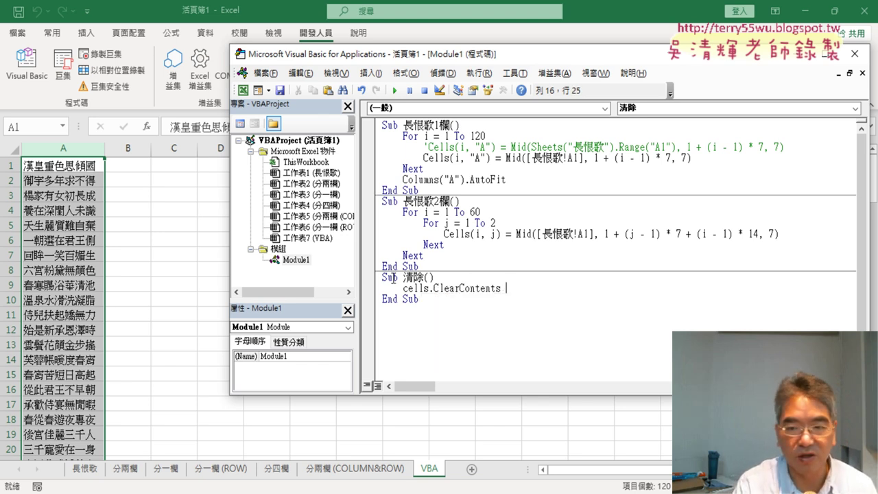
left_click(446, 244)
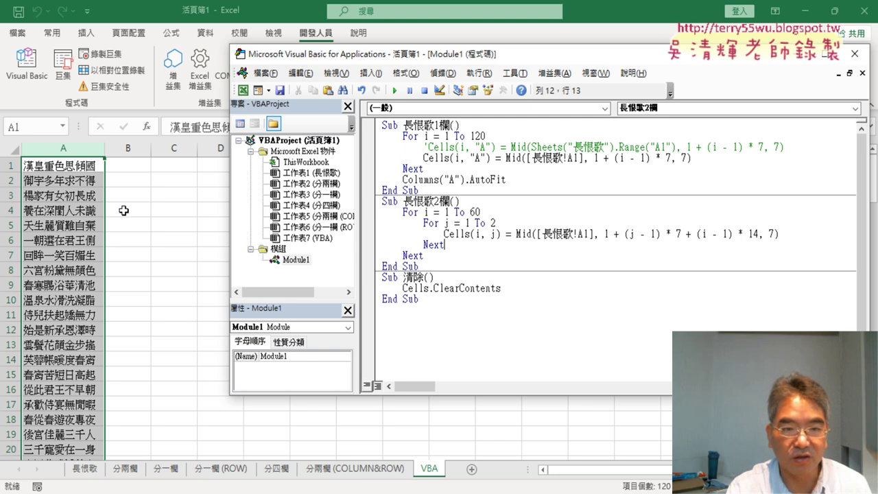
left_click_drag(431, 288, 409, 288)
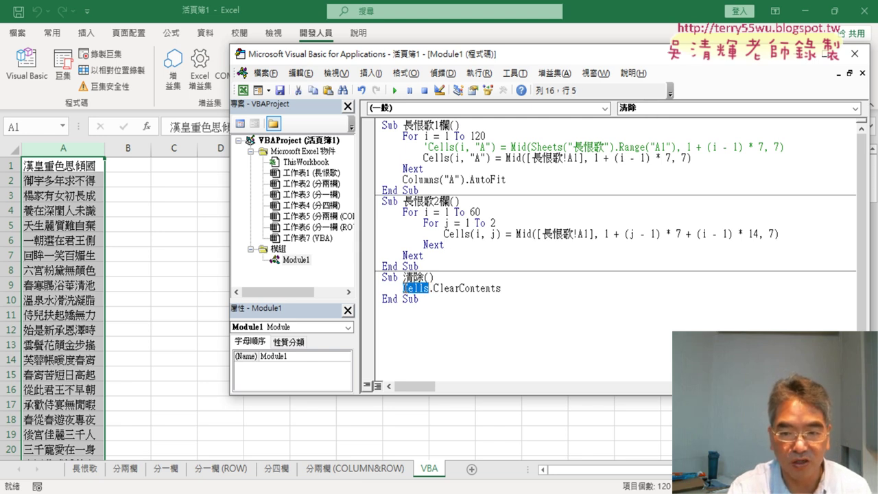
left_click_drag(502, 288, 430, 288)
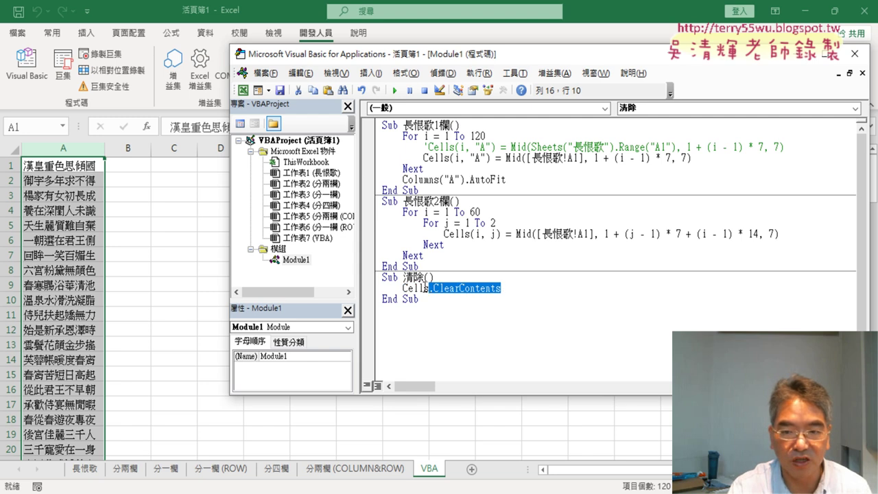
left_click(425, 288)
Step: Clear the sheet and run 長恨歌2欄 to fill columns A and B
left_click(398, 90)
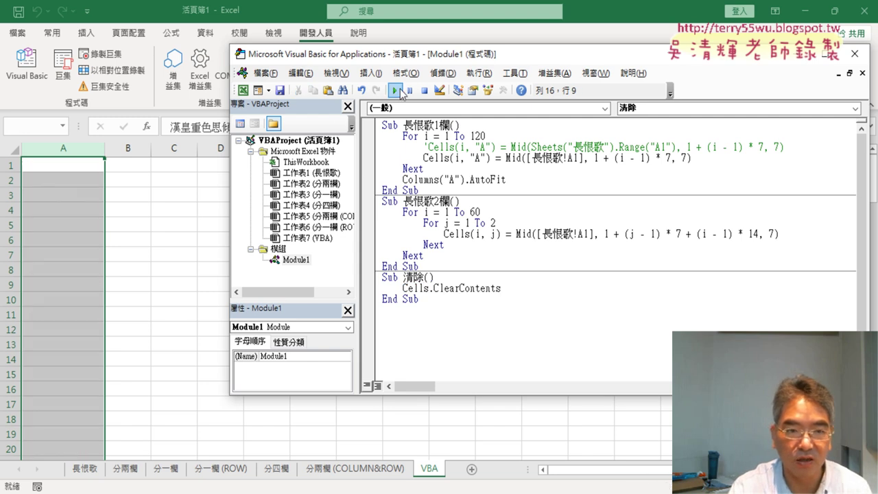
left_click(536, 234)
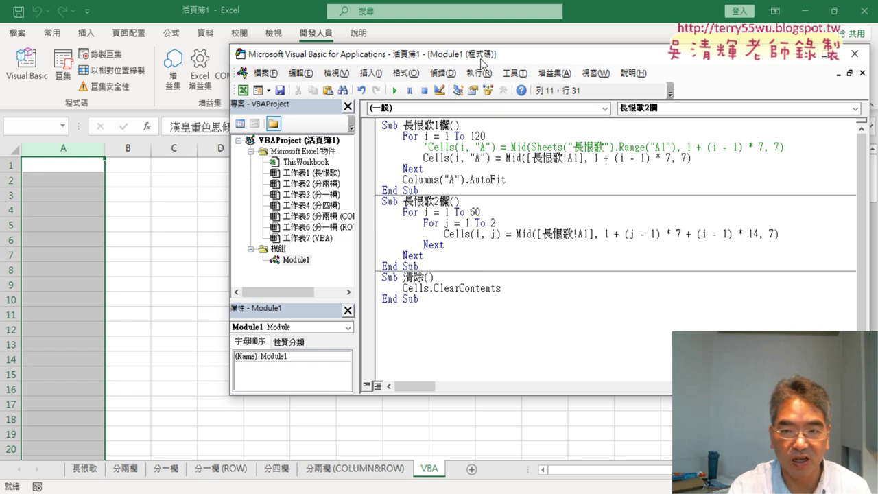
left_click_drag(482, 59, 540, 51)
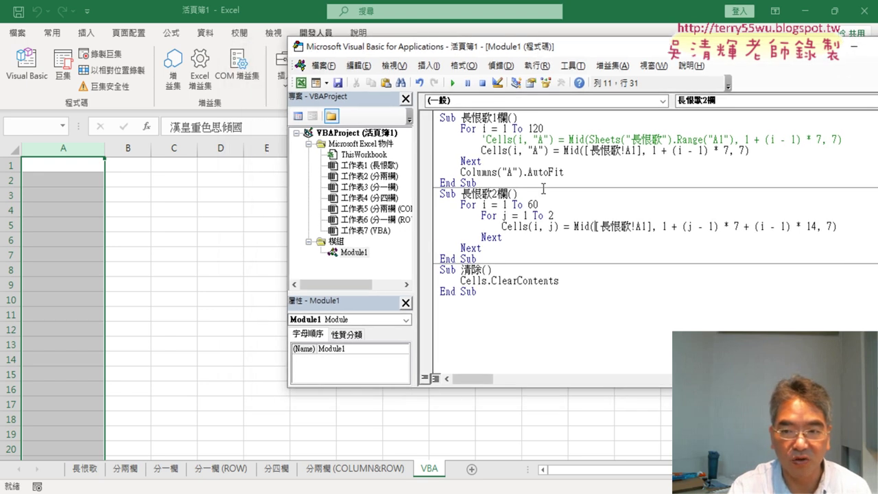
left_click(452, 83)
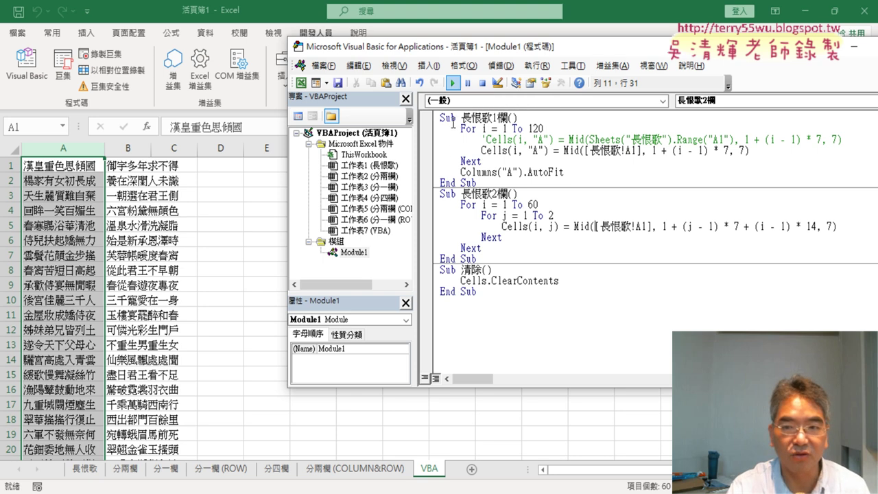
Step: Add Columns("A:B").AutoFit after the outer Next loop in 長恨歌2欄
mouse_move(566, 172)
left_mouse_down()
mouse_move(455, 173)
mouse_move(463, 173)
left_mouse_up()
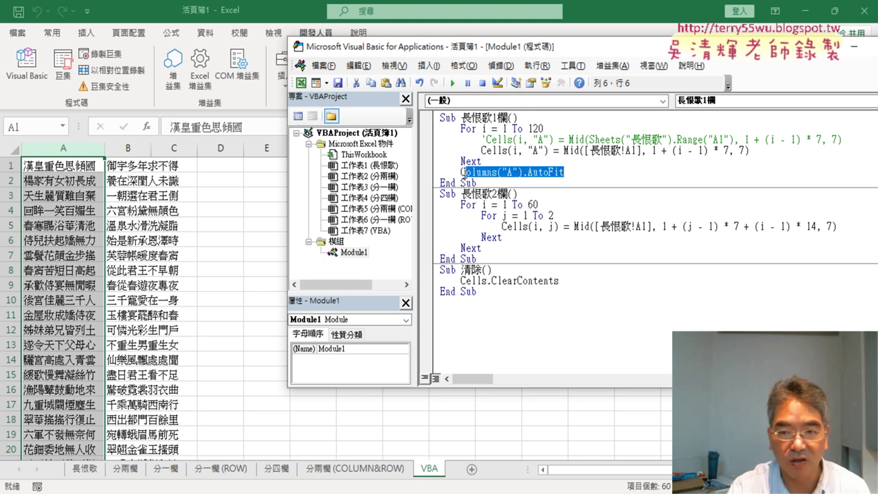
left_click(484, 248)
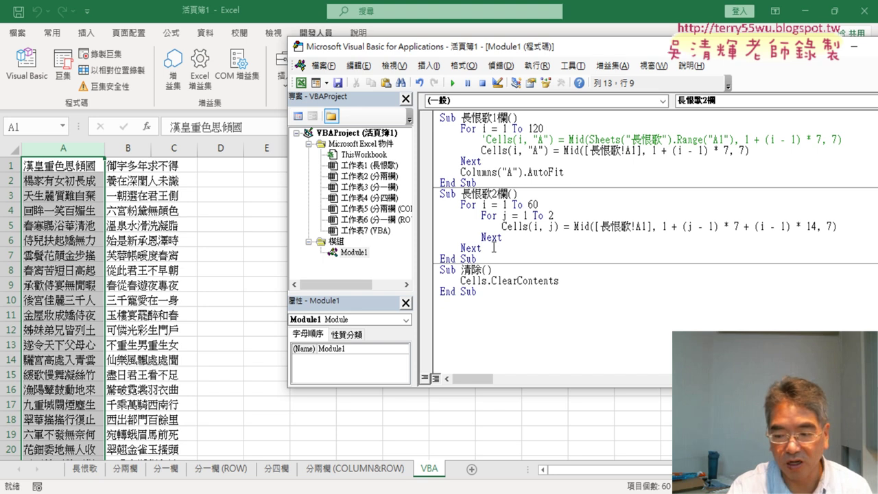
key("Return")
left_click_drag(580, 172, 460, 172)
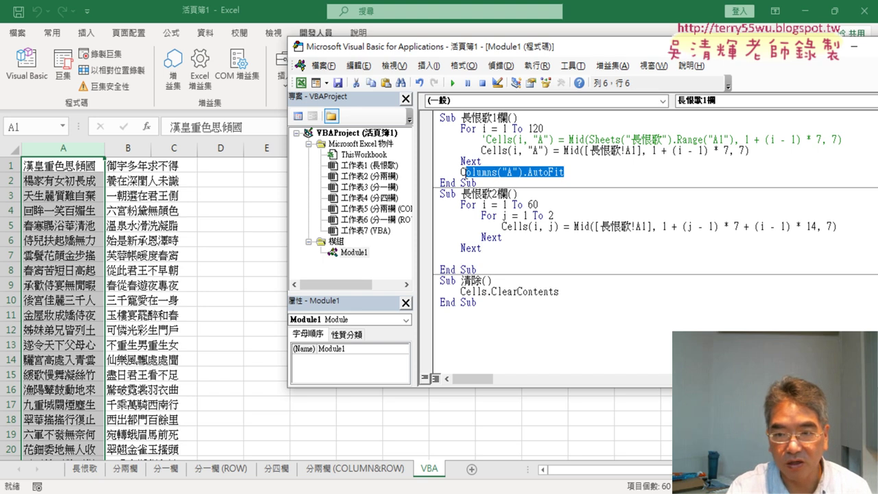
key("ctrl+c")
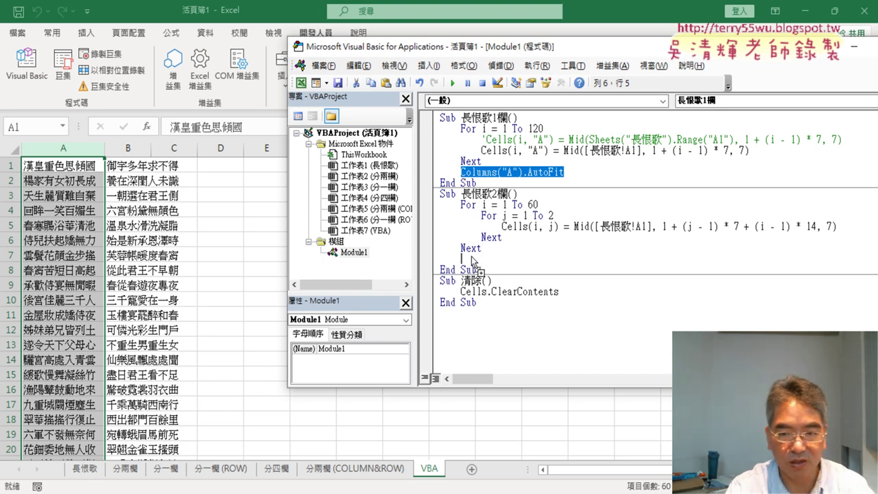
left_click(475, 259)
key("ctrl+v")
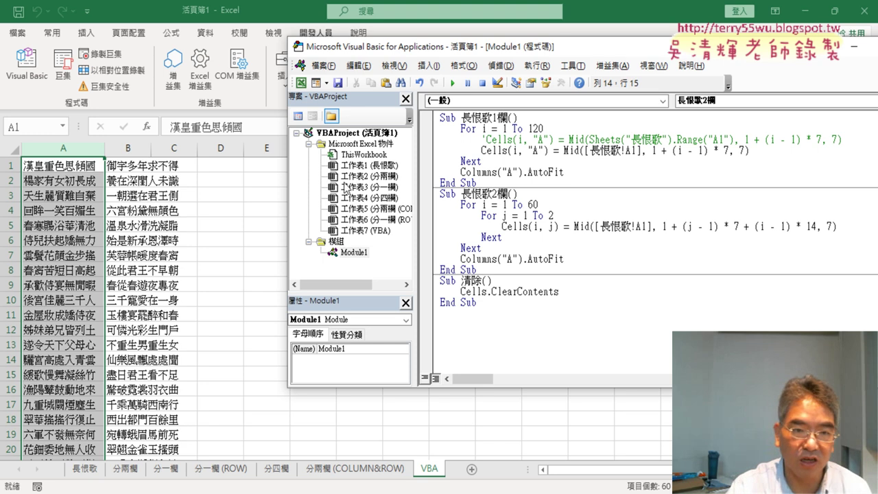
type(":")
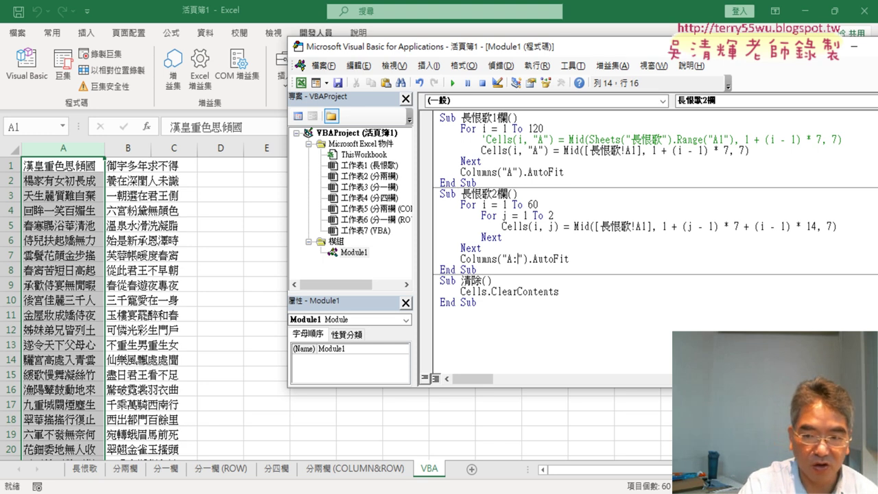
type("B")
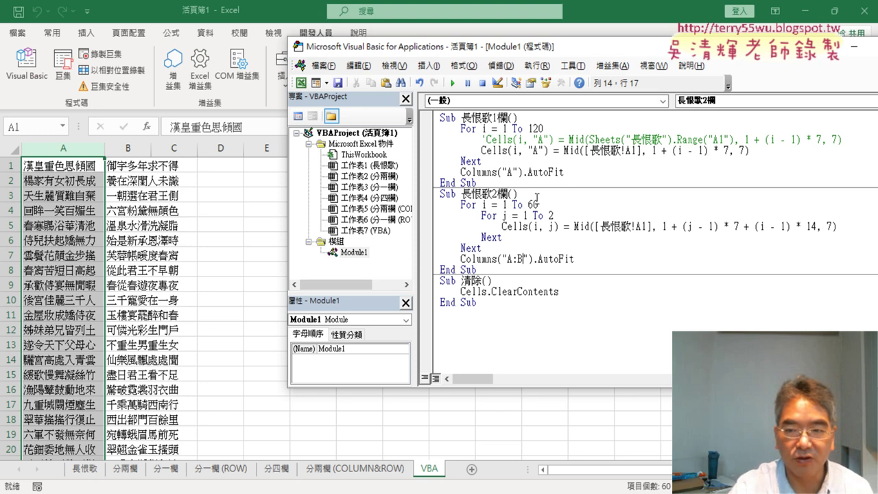
Step: Rerun 長恨歌2欄 to check the auto-fitted column widths
left_click(614, 256)
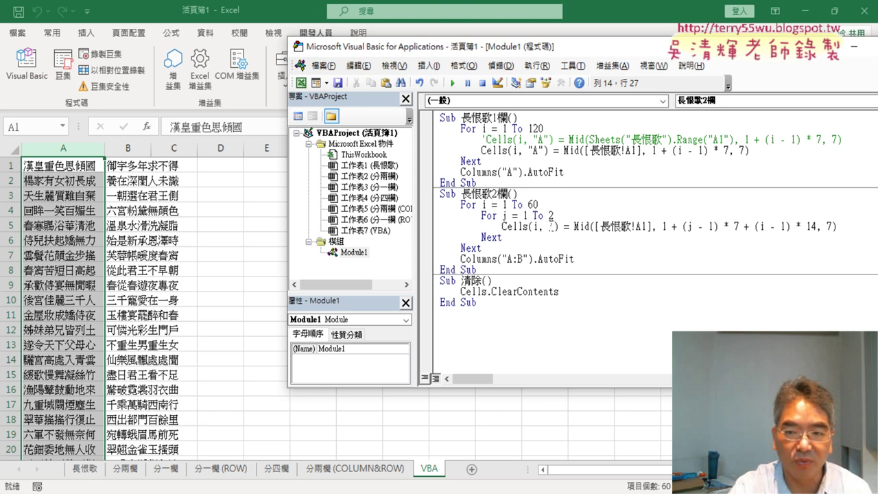
left_click(453, 82)
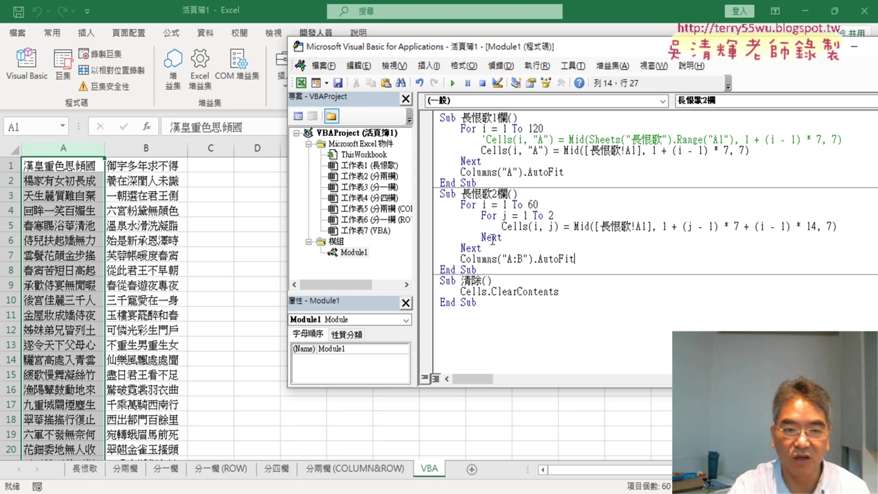
left_click(493, 300)
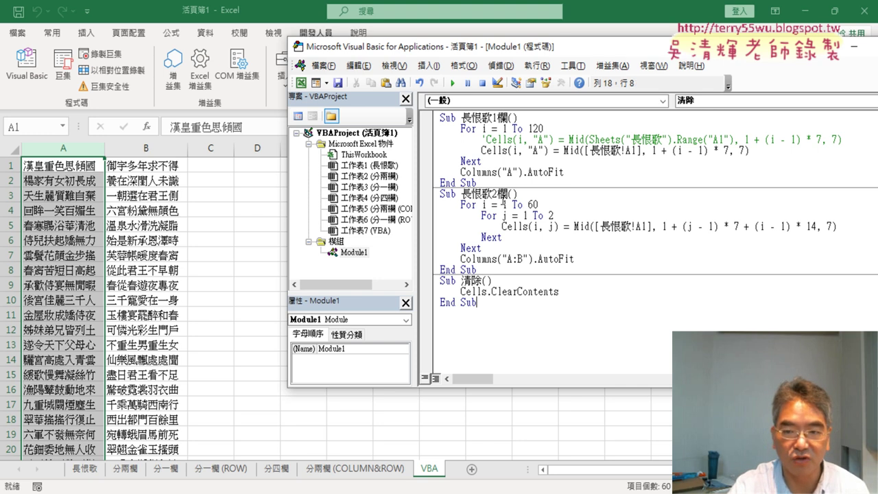
Step: Clear the sheet, copy 長恨歌2欄 below 清除 and rename the copy 長恨歌4欄
left_click(452, 82)
left_click_drag(464, 53, 502, 40)
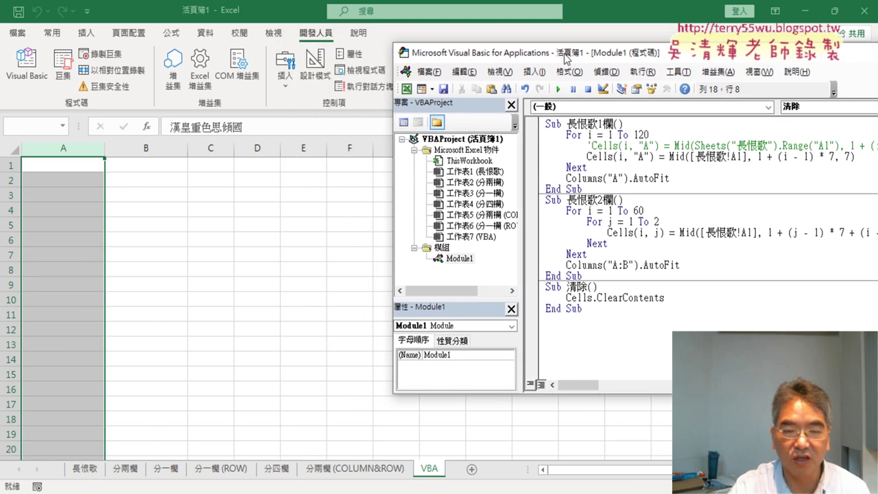
left_click_drag(518, 260, 476, 180)
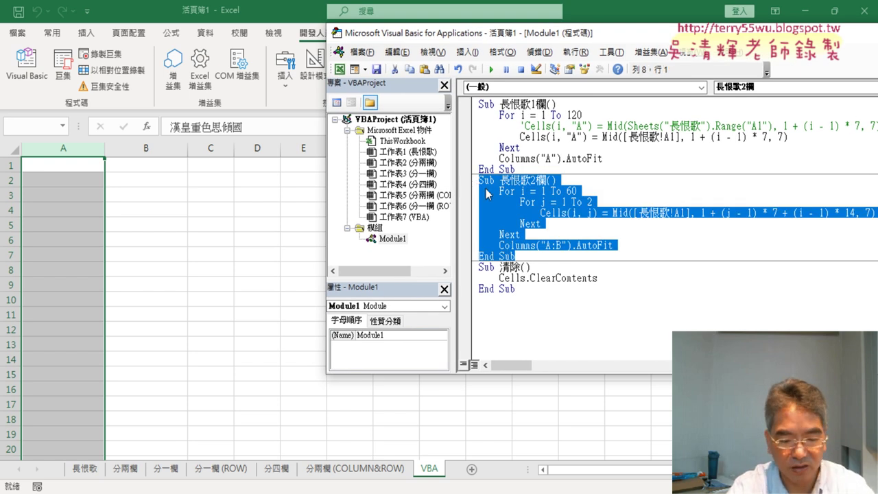
left_click(529, 301)
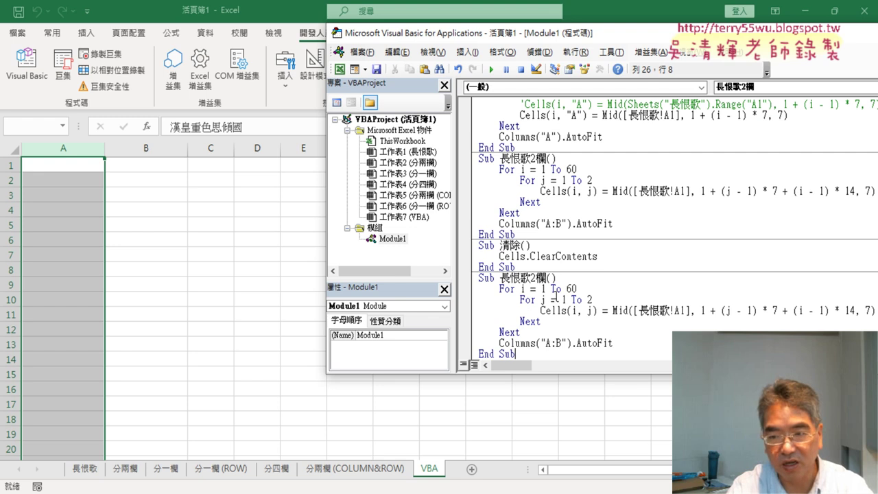
double_click(534, 277)
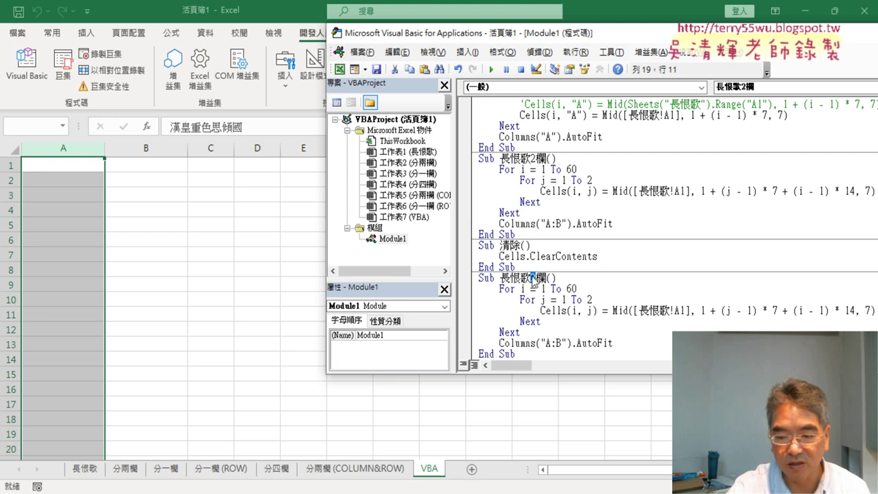
type("4")
Step: Change the loop limits to rows 1 To 30 and columns 1 To 4
left_click_drag(581, 35, 467, 32)
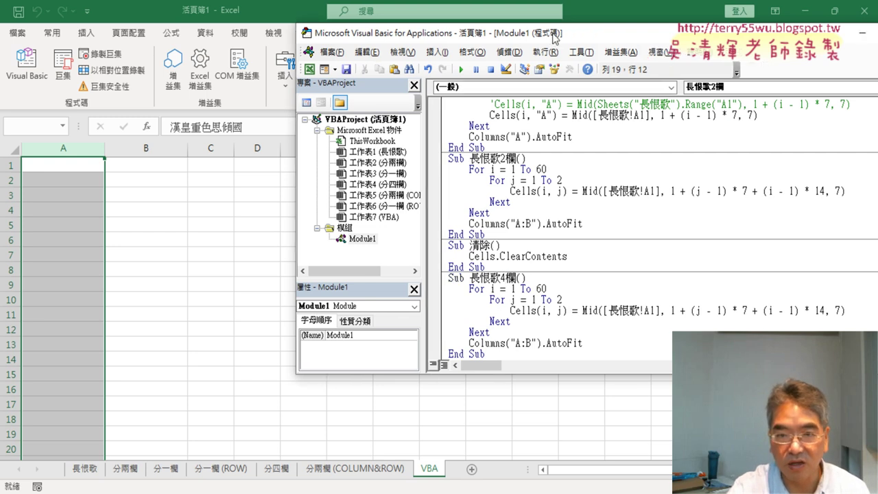
scroll(475, 277, "down", 1)
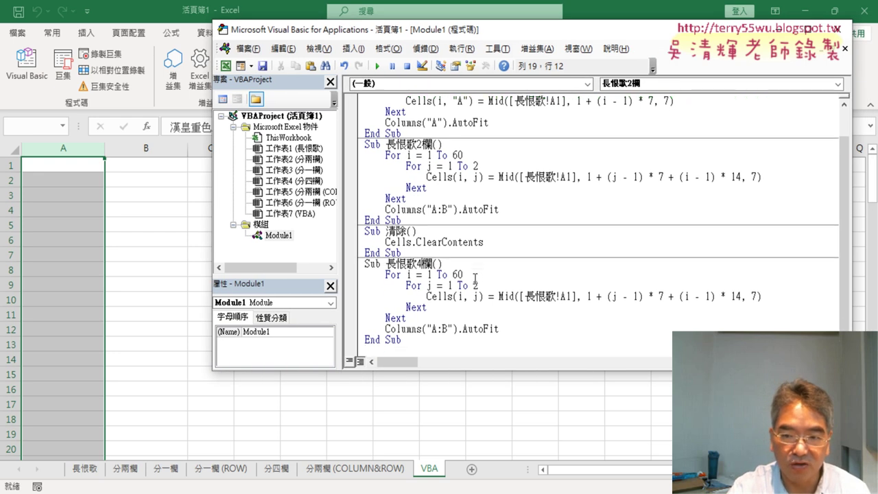
double_click(456, 274)
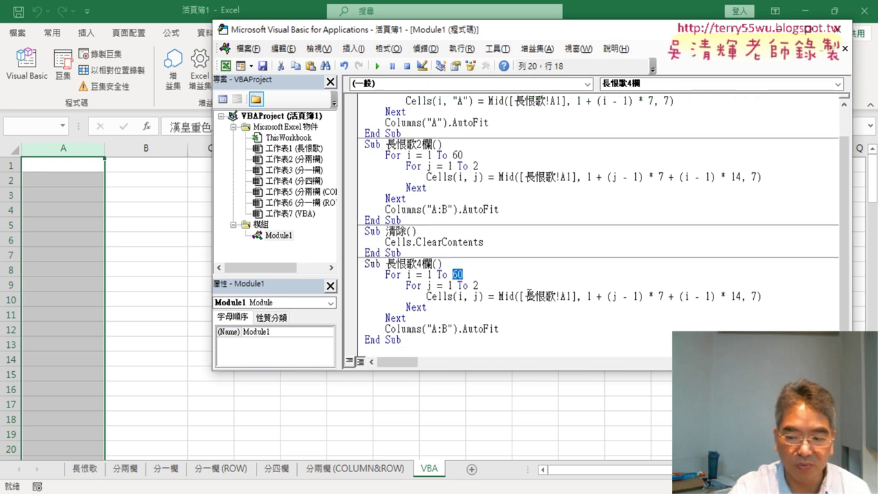
type("30")
double_click(475, 286)
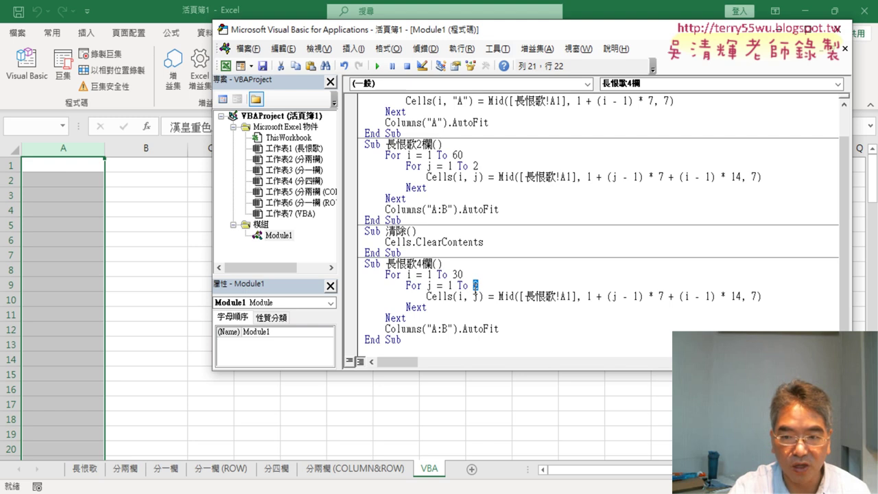
type("4")
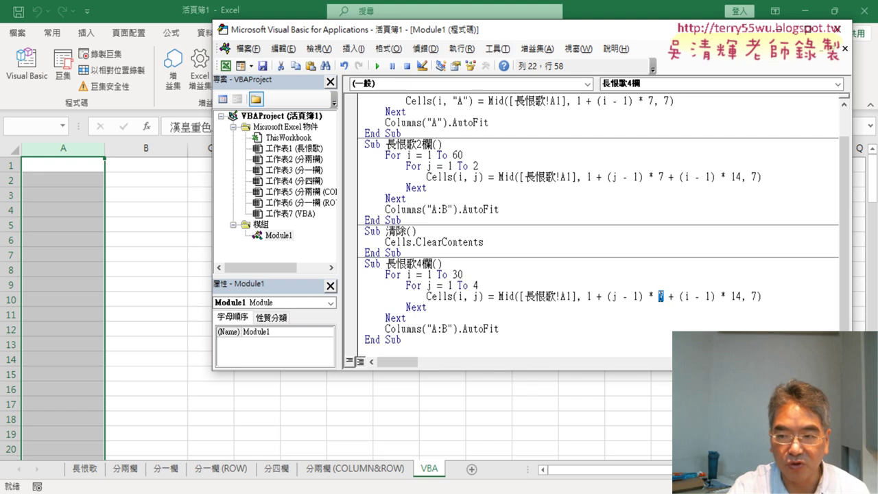
Step: Change the row step from 14 to 28 and the AutoFit range to A:D
left_click_drag(662, 296, 606, 298)
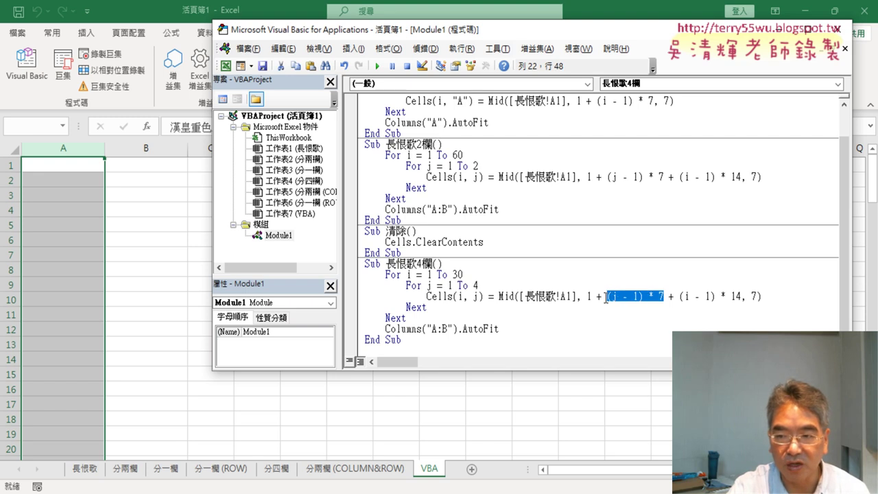
double_click(735, 296)
type("28")
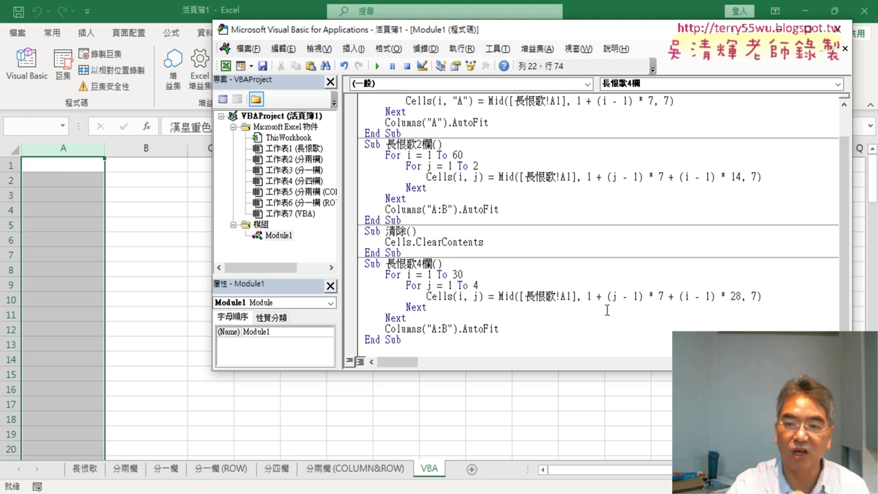
left_click(445, 327)
double_click(445, 328)
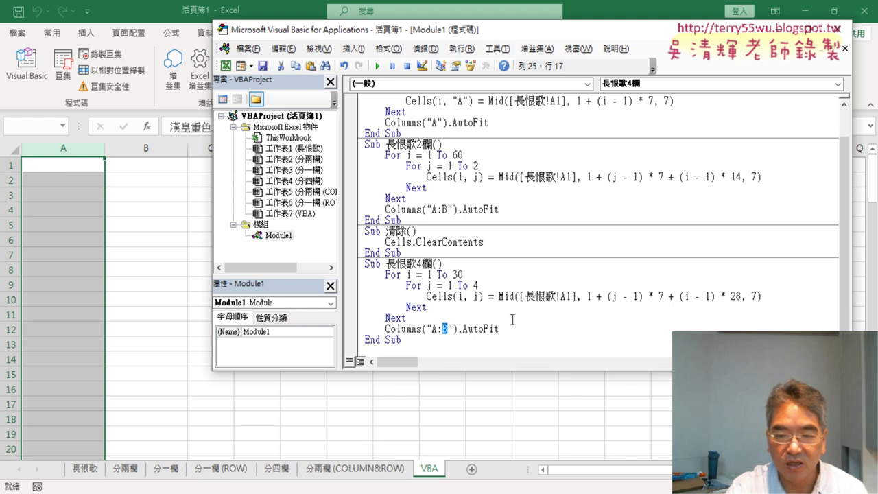
type("D")
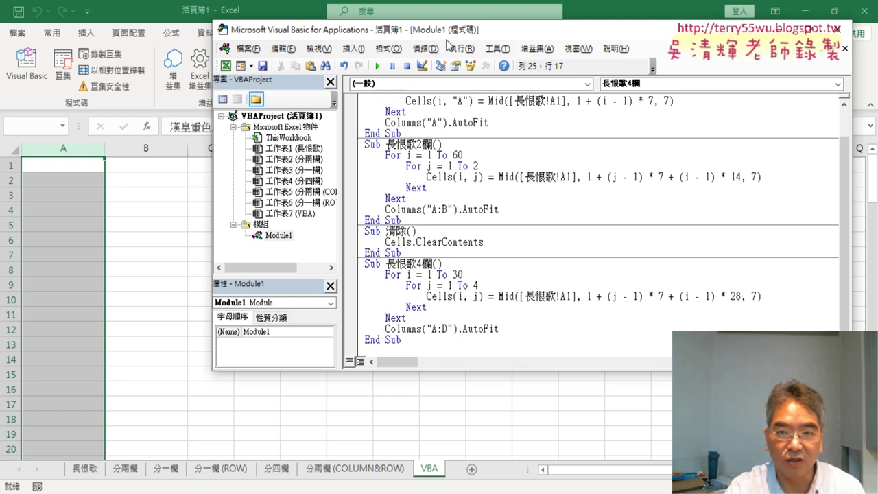
left_click_drag(449, 38, 651, 40)
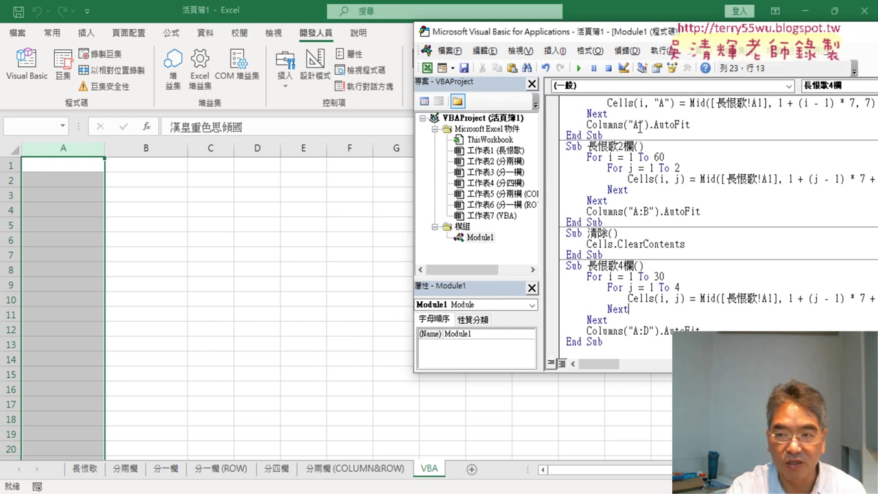
Step: Run 長恨歌4欄, check rows 25–30 of the four-column output, then enlarge the editor
left_click(578, 68)
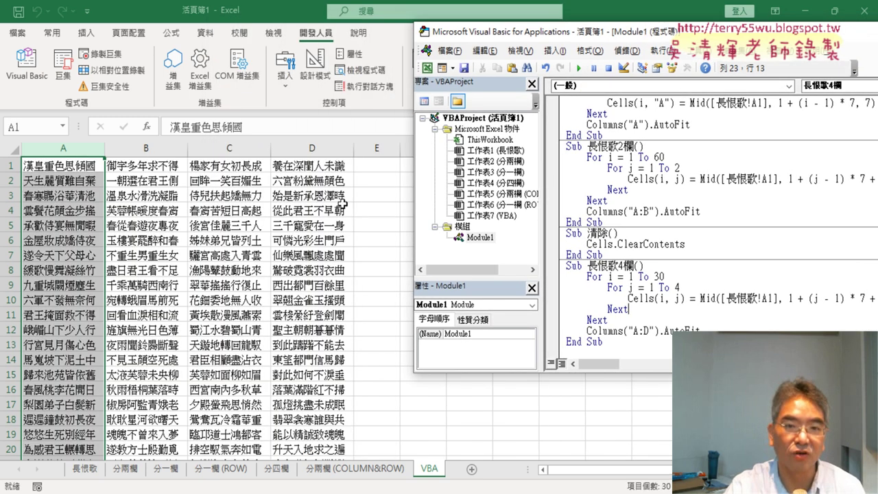
scroll(263, 241, "down", 3)
scroll(253, 251, "down", 5)
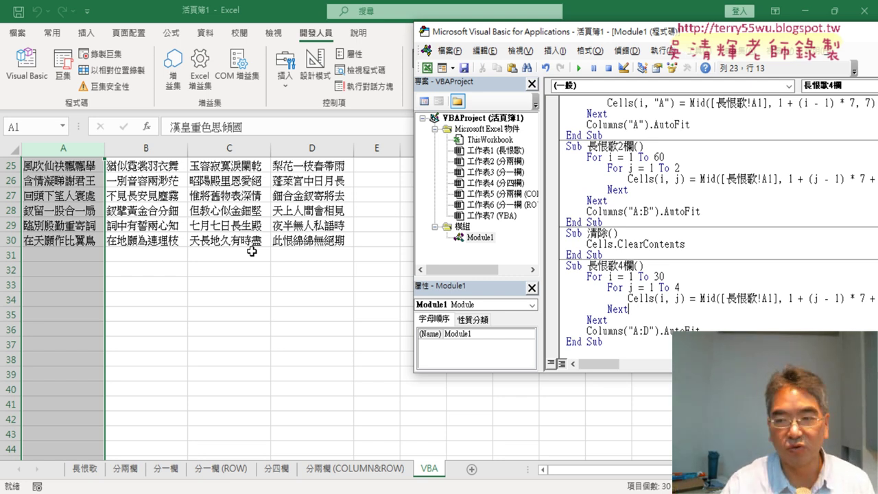
left_click_drag(494, 32, 179, 46)
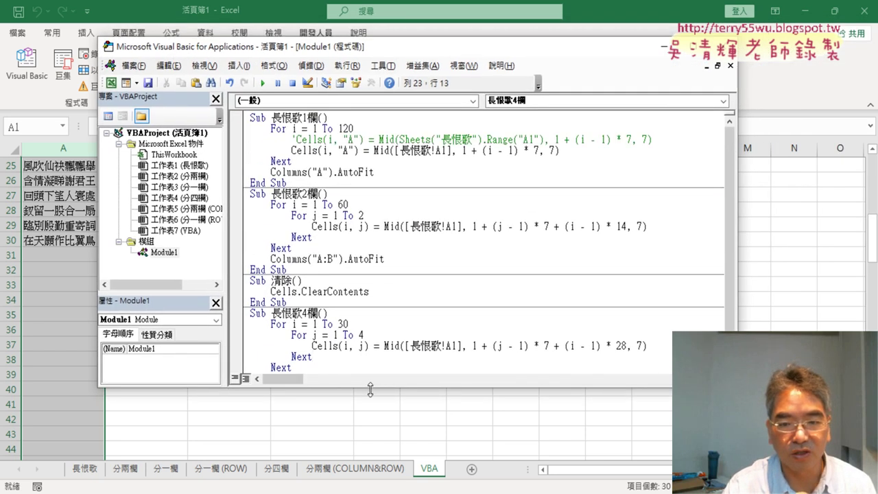
left_click_drag(371, 387, 371, 448)
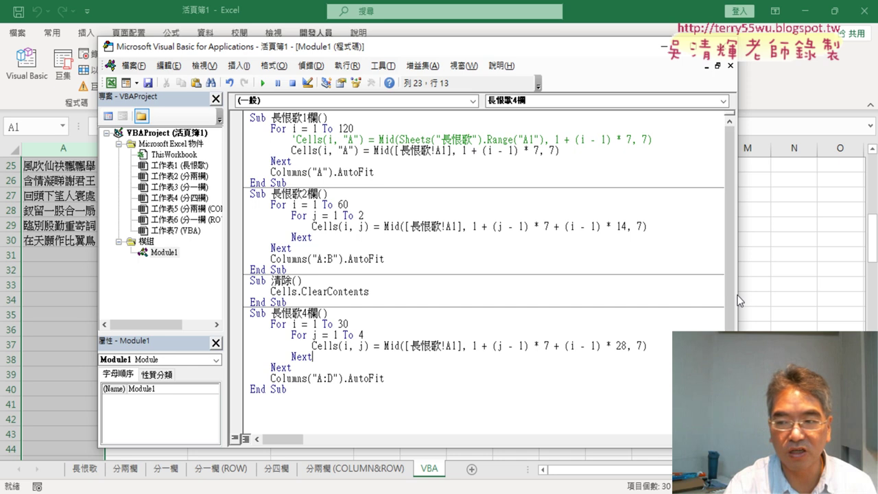
Step: Draw a form button over F2:I4 and assign it the 長恨歌1欄 macro
left_click_drag(739, 294, 416, 294)
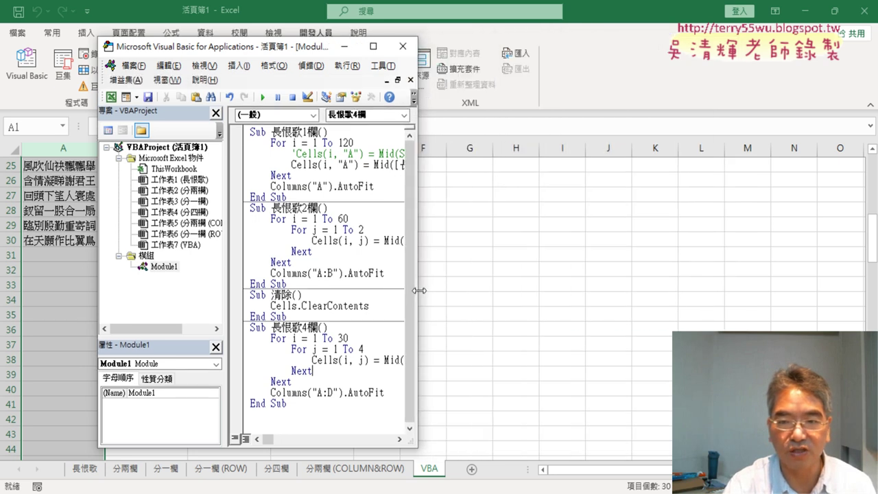
left_click(532, 283)
scroll(470, 229, "up", 4)
scroll(469, 229, "up", 4)
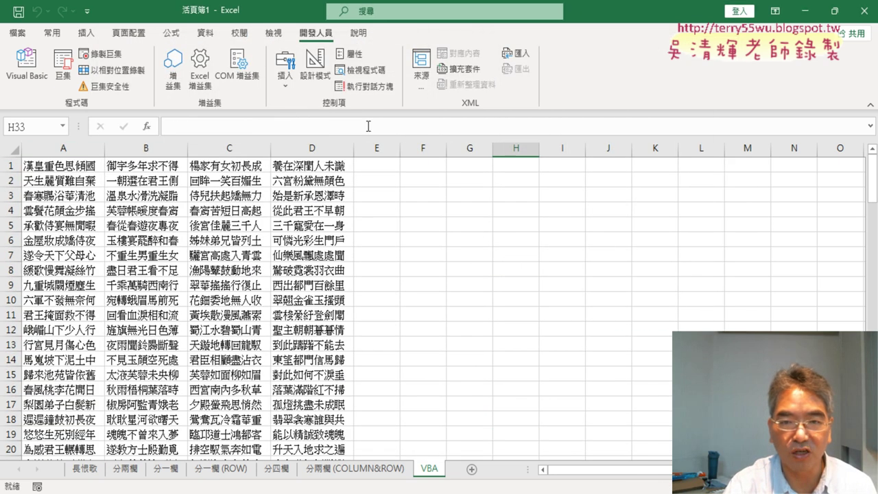
left_click(286, 68)
left_click(281, 124)
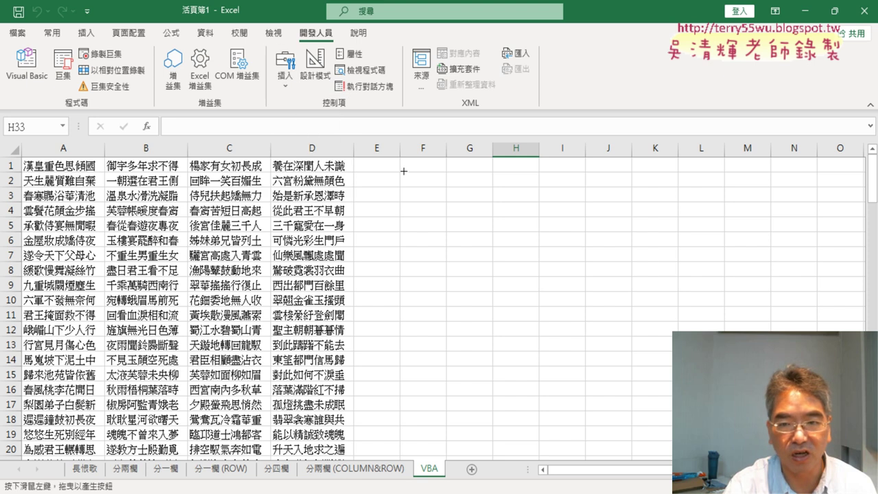
left_click(284, 89)
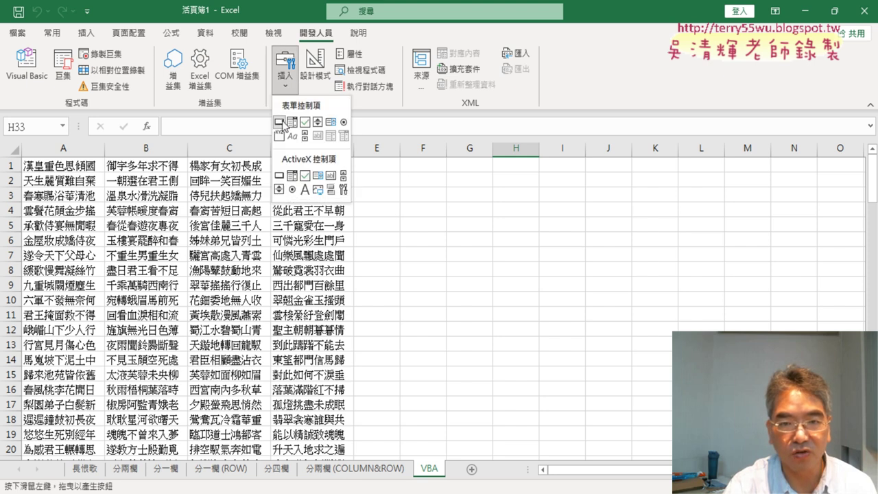
left_click_drag(413, 172, 567, 205)
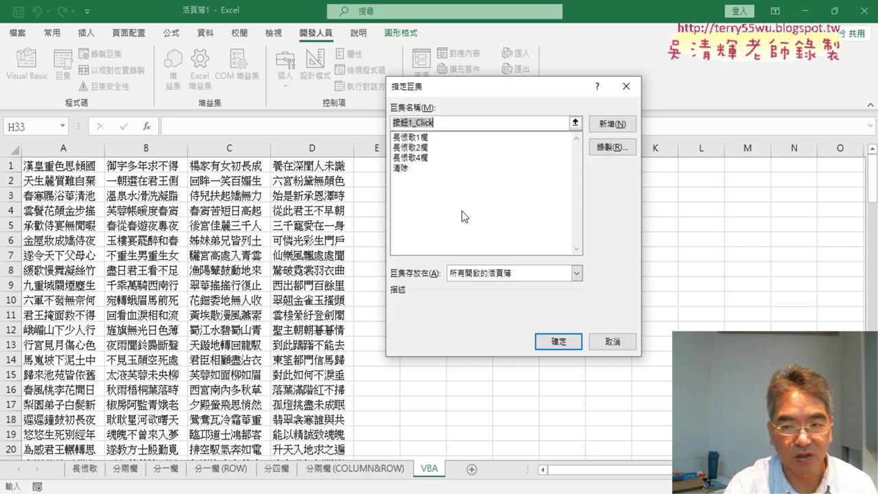
left_click(420, 137)
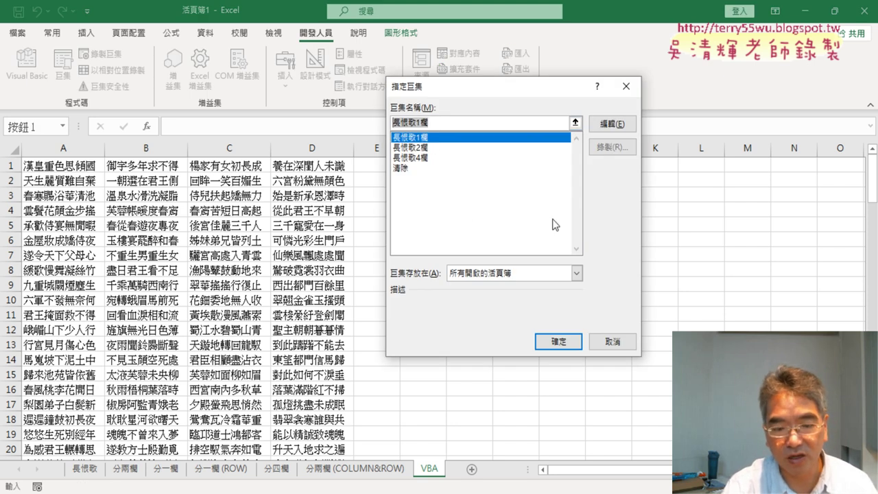
left_click(549, 341)
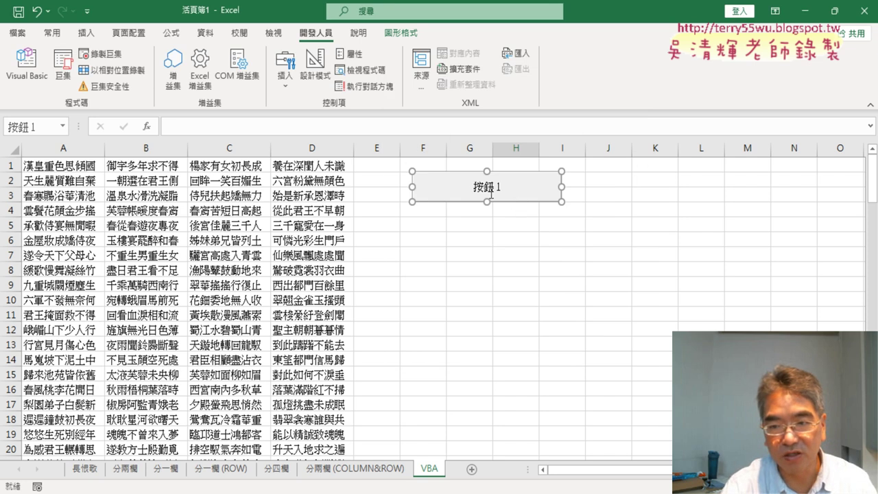
Step: Relabel the new button 長恨歌1欄
left_click(476, 191)
key("BackSpace")
key("BackSpace")
key("BackSpace")
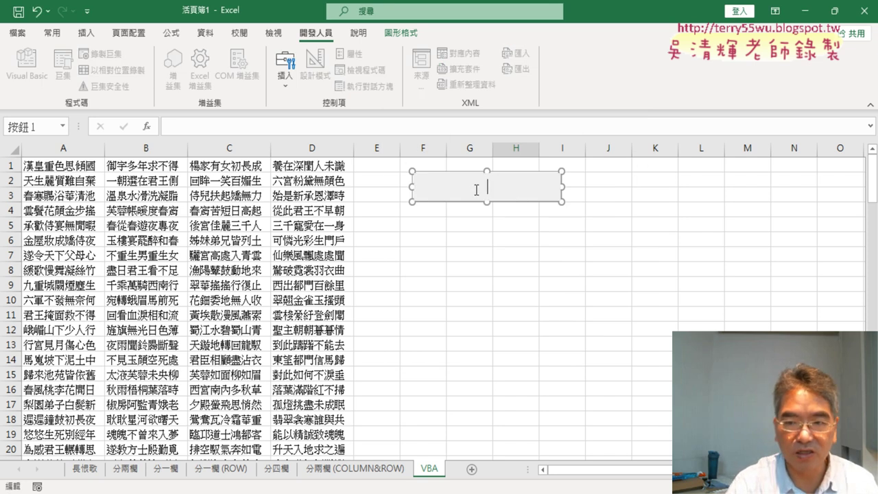
type("長恨歌1欄")
left_click(490, 268)
Step: Copy the button and place a pasted copy just below the original
right_click(482, 183)
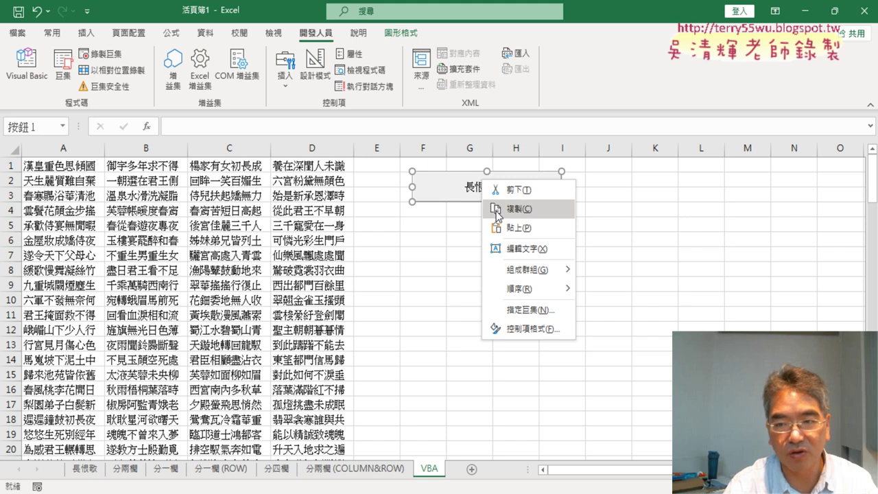
left_click(430, 217)
left_click(429, 218)
left_click(424, 212)
key("ctrl+v")
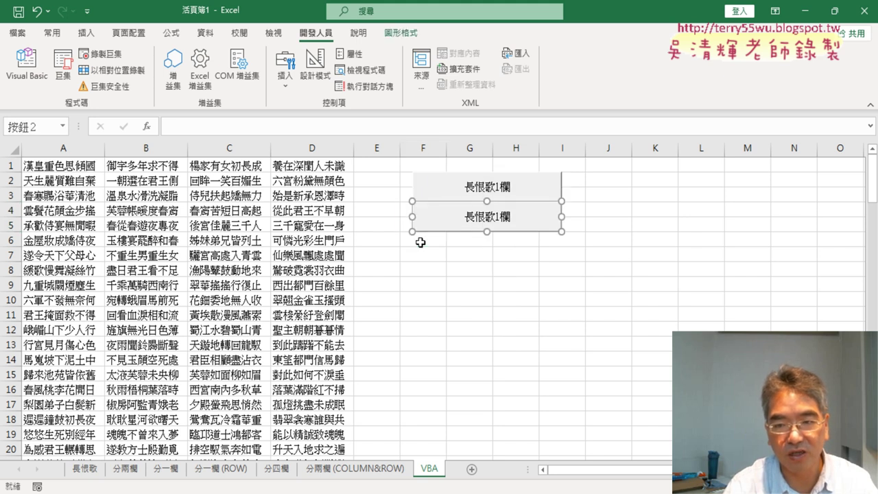
left_click_drag(428, 220, 428, 233)
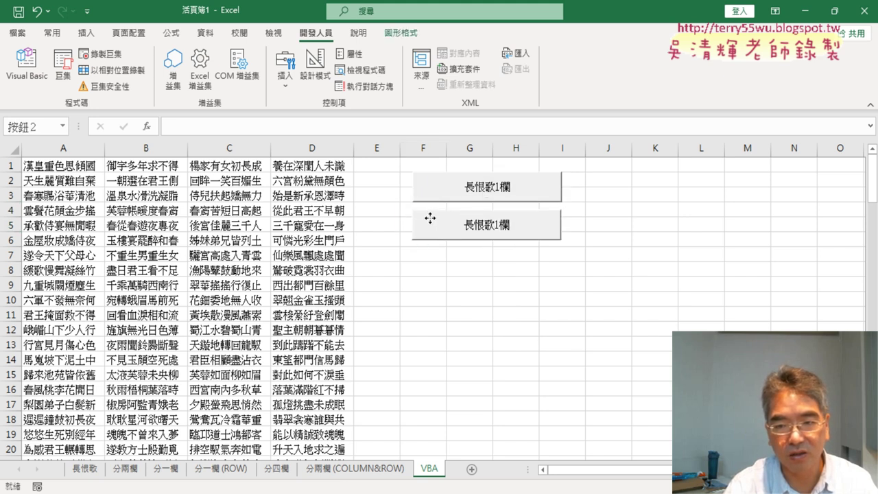
Step: Paste two more copies beneath, undo the extra paste, and begin selecting the buttons
left_click(426, 241)
key("ctrl+v")
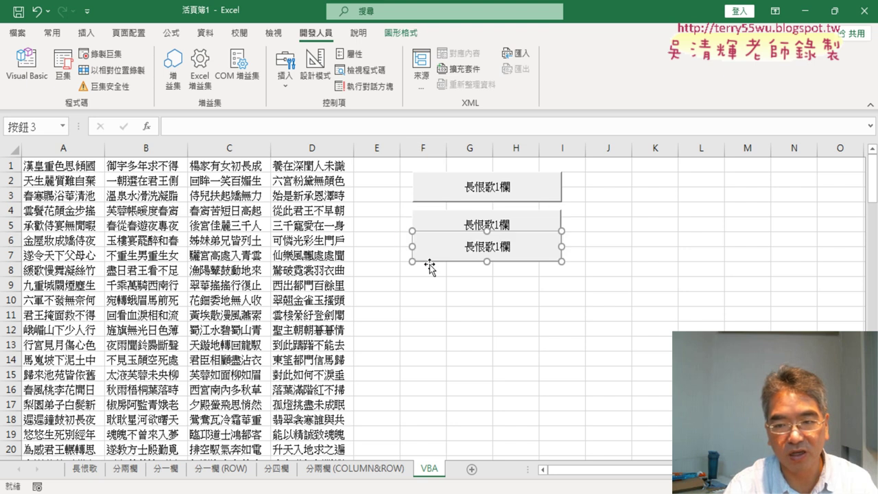
left_click(427, 268)
key("ctrl+v")
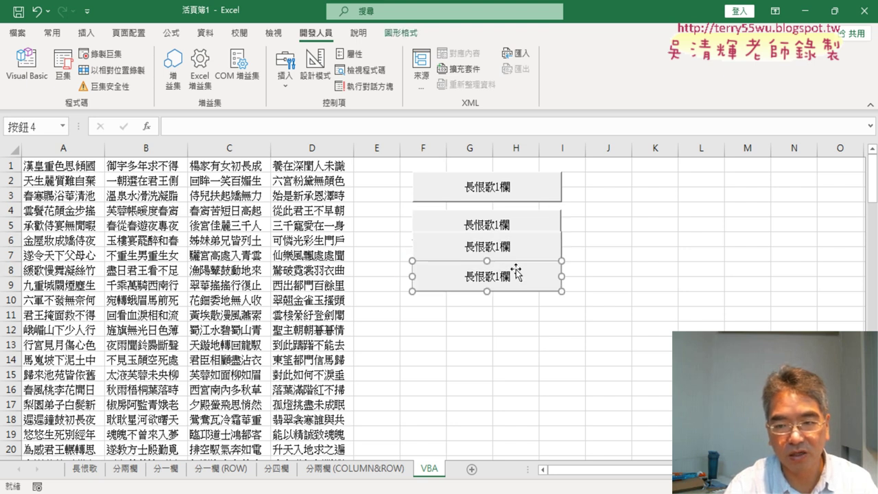
left_click(515, 276)
key("ctrl+v")
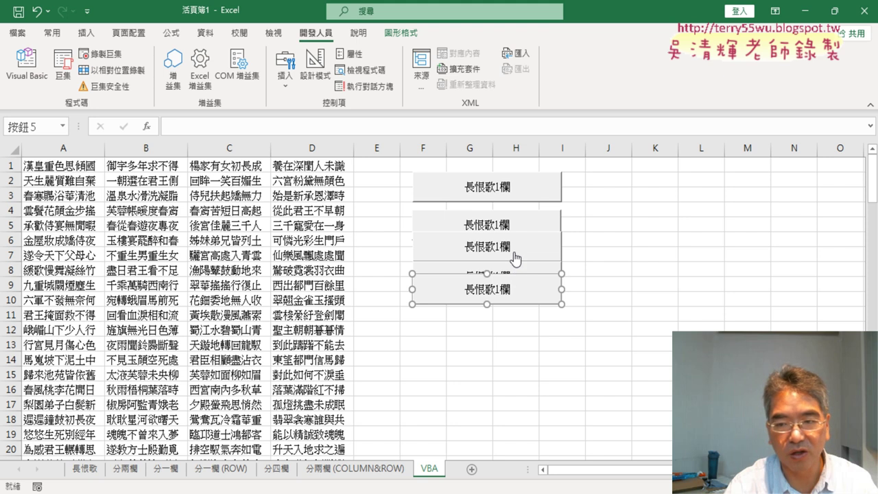
key("ctrl+z")
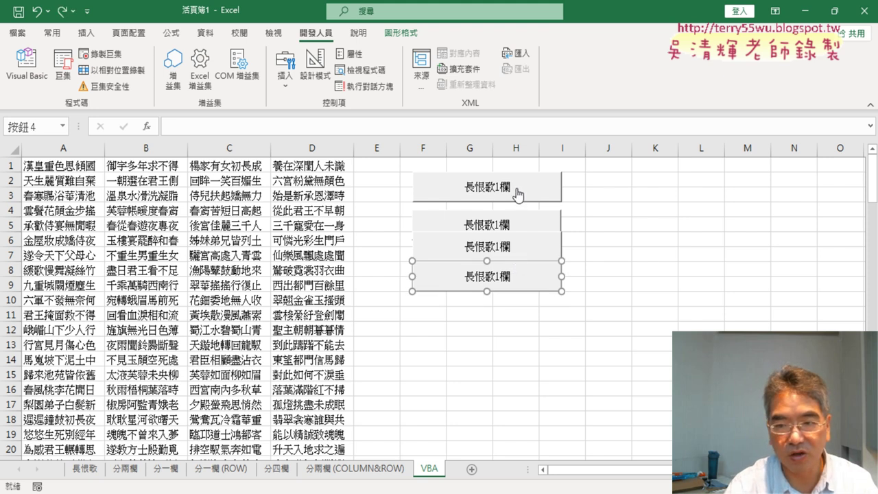
left_click(518, 196, "ctrl")
Step: Select all four buttons and distribute them vertically
left_click(518, 223, "ctrl")
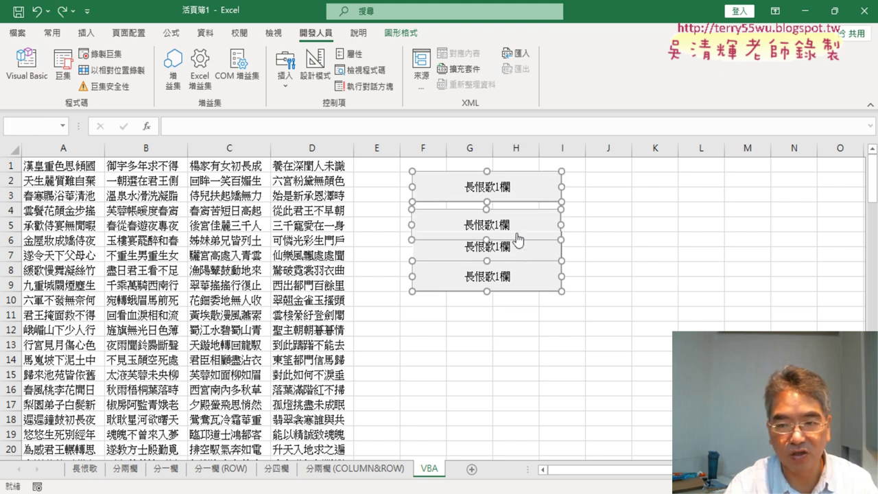
left_click(541, 247, "ctrl")
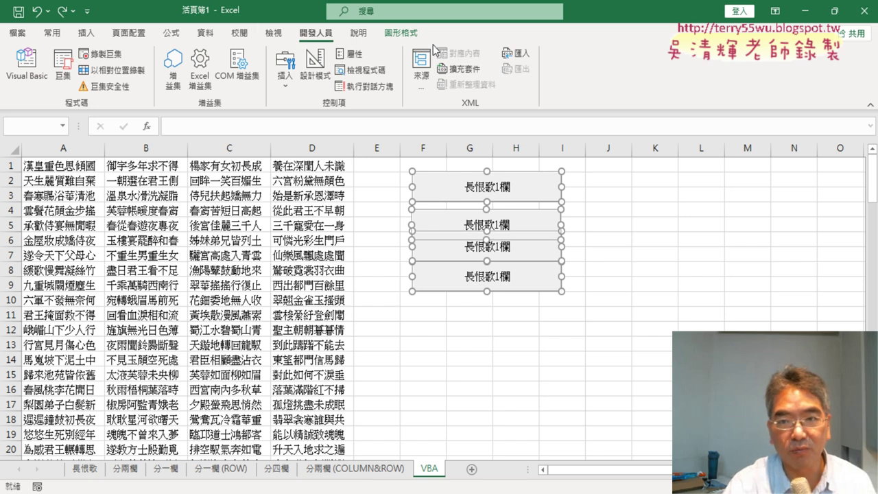
left_click(402, 33)
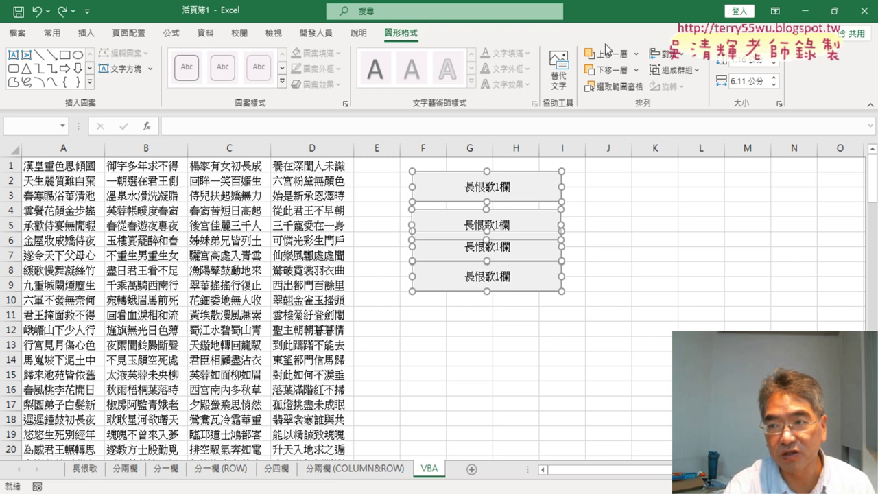
left_click(665, 55)
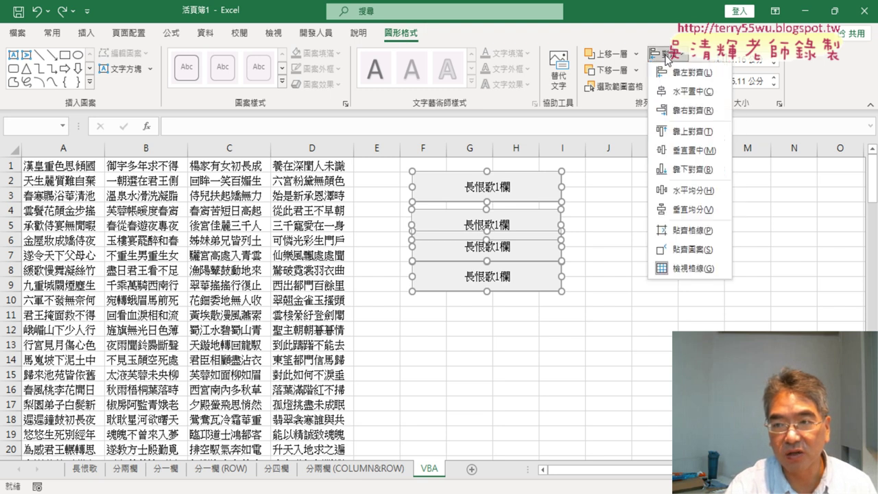
left_click(689, 212)
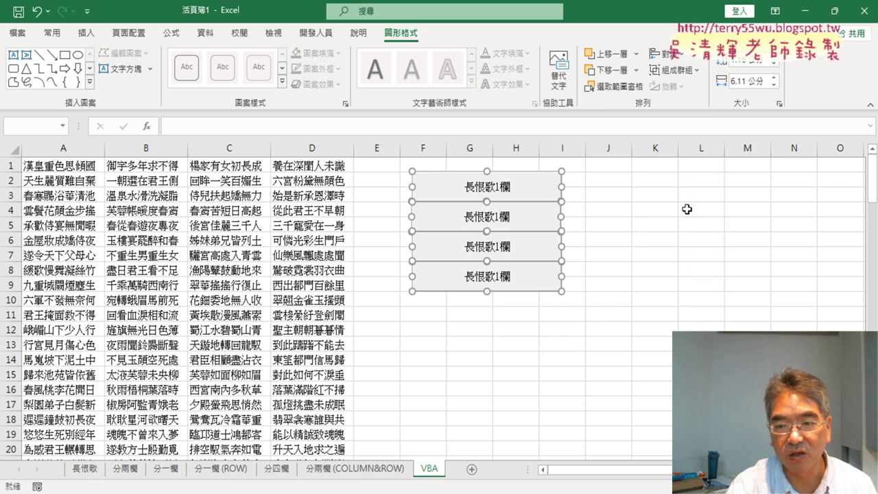
Step: Move the bottom button down to rows 10–11
left_click(618, 316)
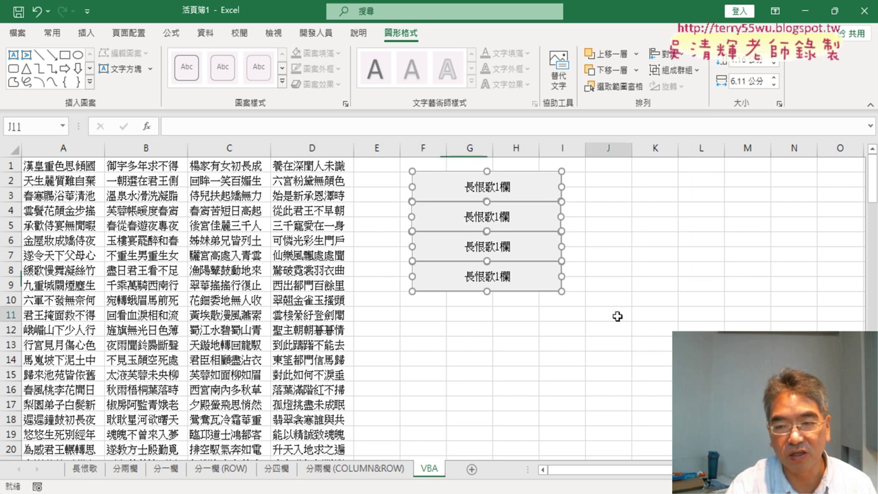
right_click(538, 286)
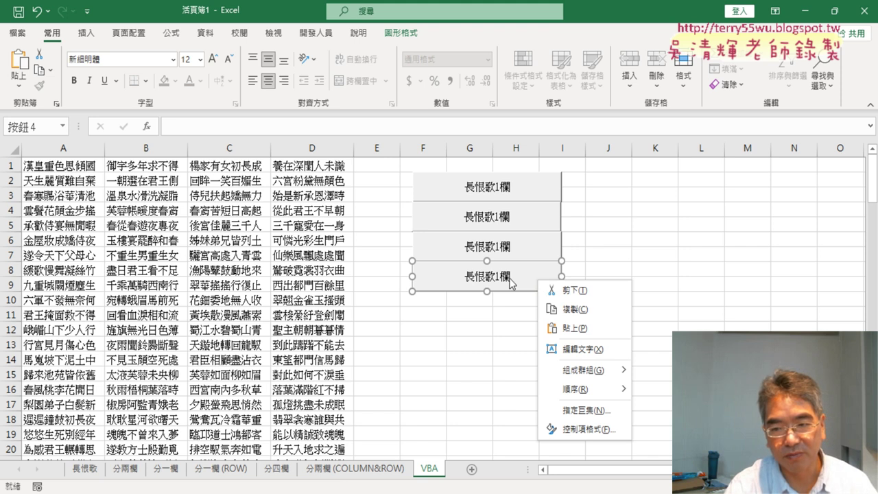
left_click(520, 271)
left_click_drag(520, 267, 519, 298)
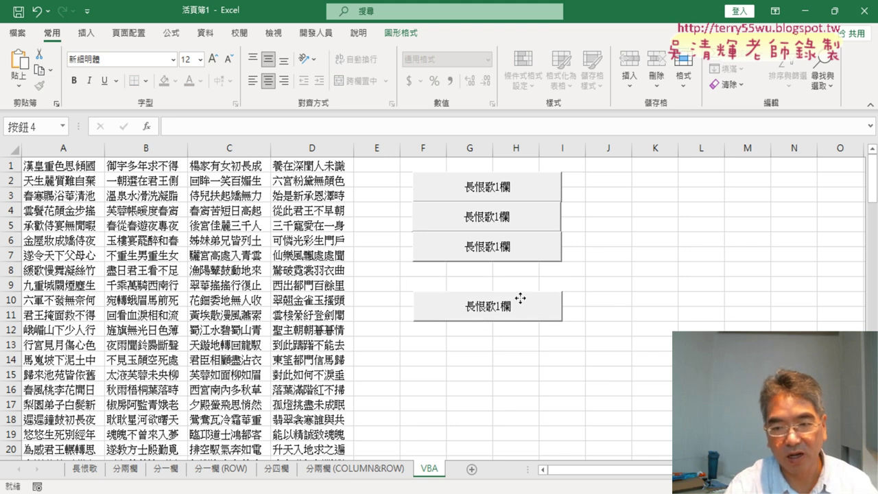
Step: Reselect all four buttons and distribute them vertically again
left_click(523, 245, "ctrl")
left_click(523, 223, "ctrl")
left_click(524, 189, "ctrl")
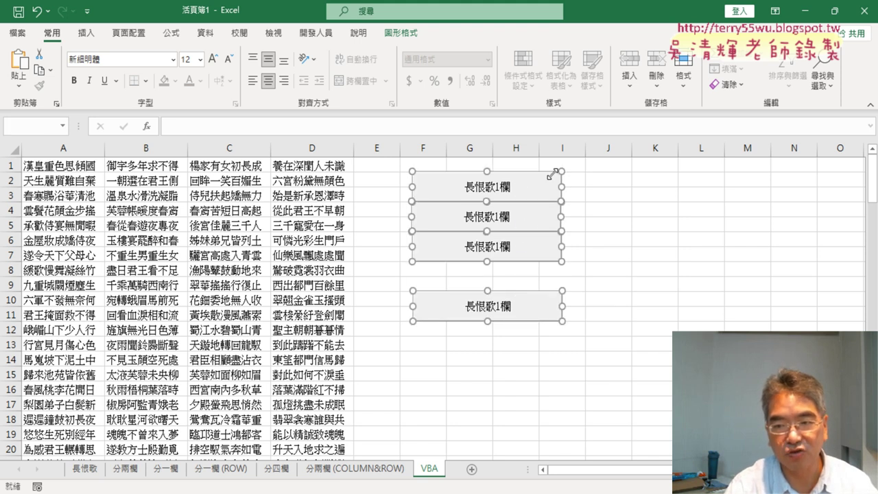
left_click(400, 32)
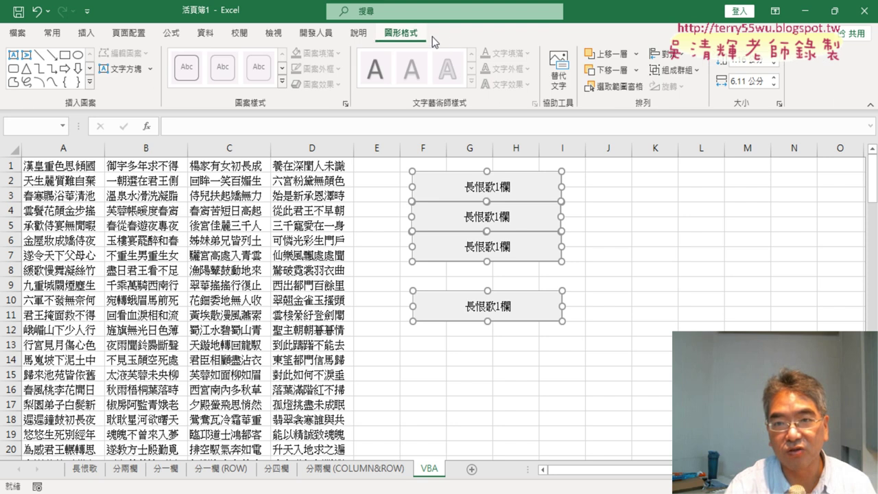
left_click(658, 60)
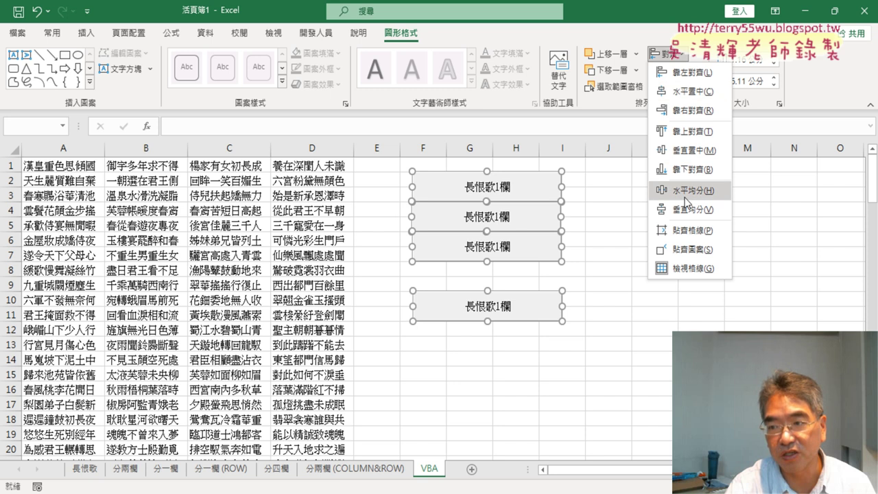
left_click(686, 210)
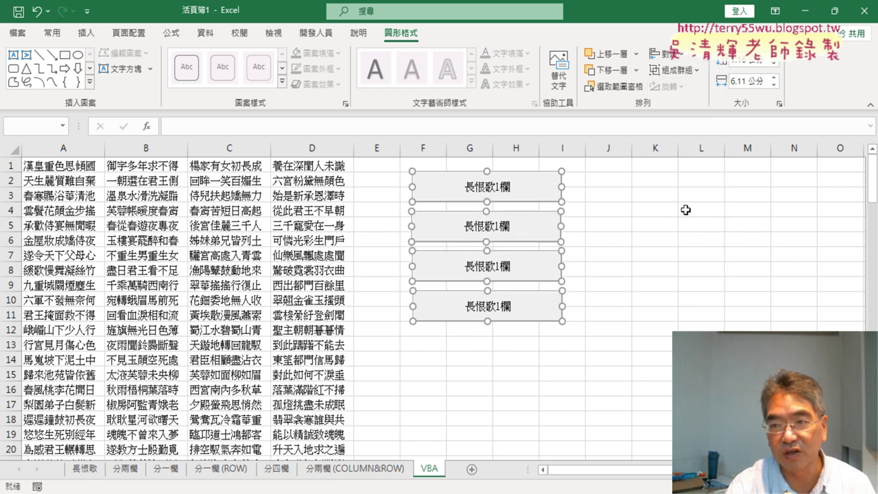
Step: Assign the second button to 長恨歌2欄 and label it 長恨歌2欄
left_click(618, 223)
right_click(549, 223)
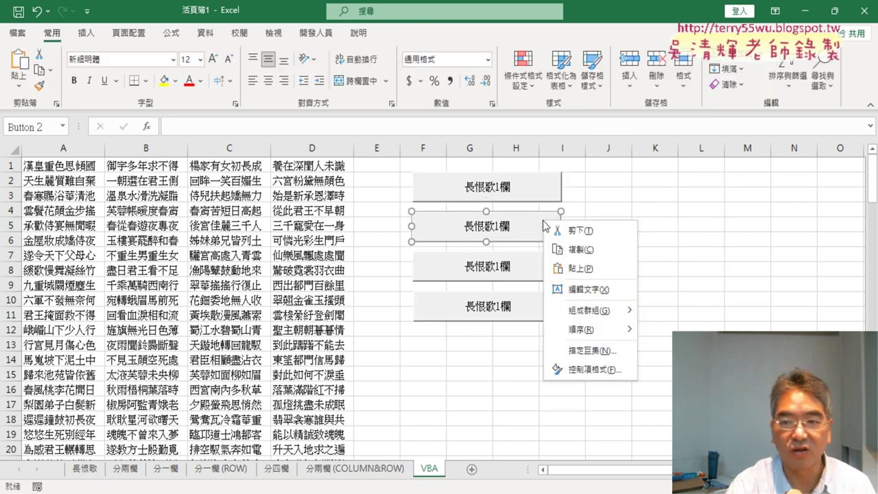
left_click(600, 358)
left_click(542, 280)
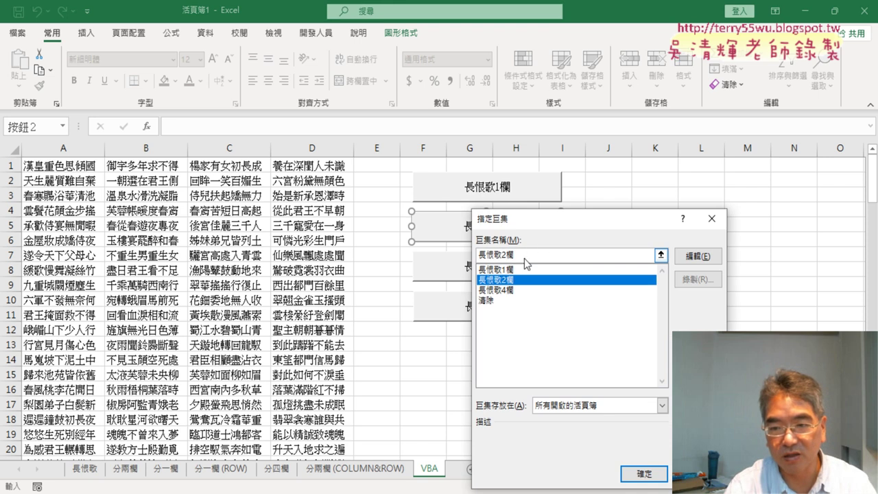
left_click(644, 472)
double_click(466, 231)
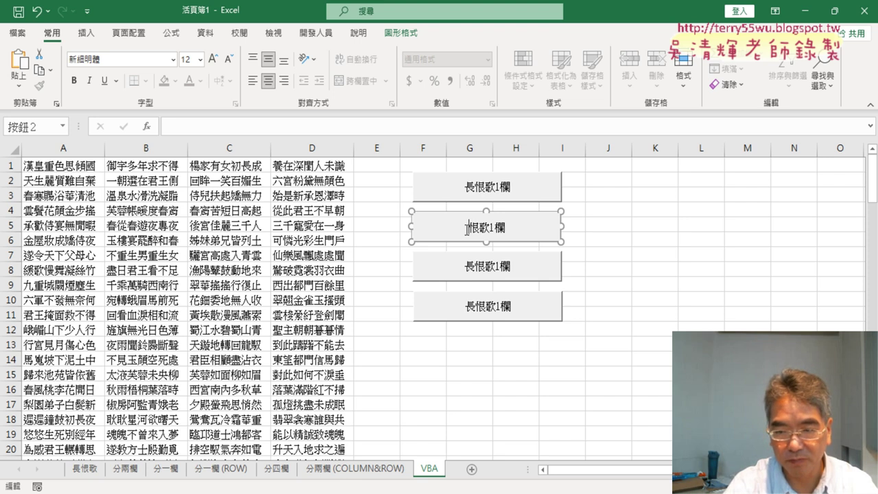
key("BackSpace")
type("長恨歌2欄")
Step: Assign the third button to 長恨歌4欄 and label it 長恨歌4欄
right_click(487, 266)
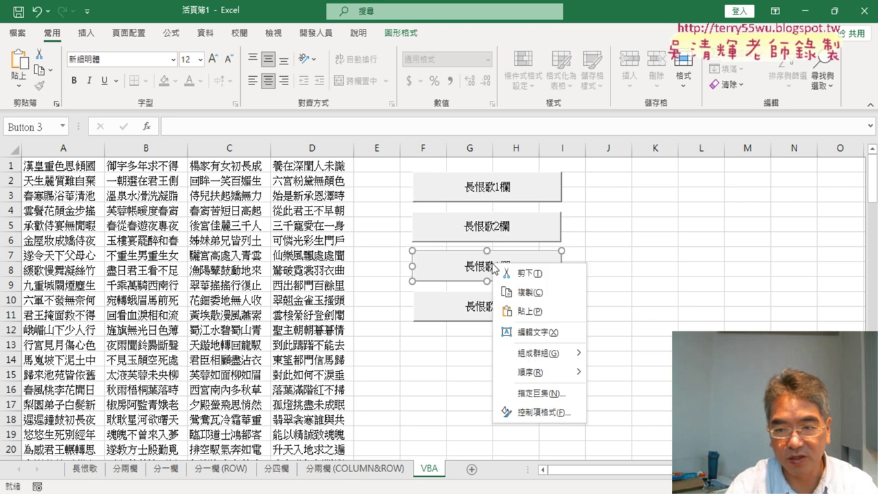
left_click(545, 395)
left_click(480, 291)
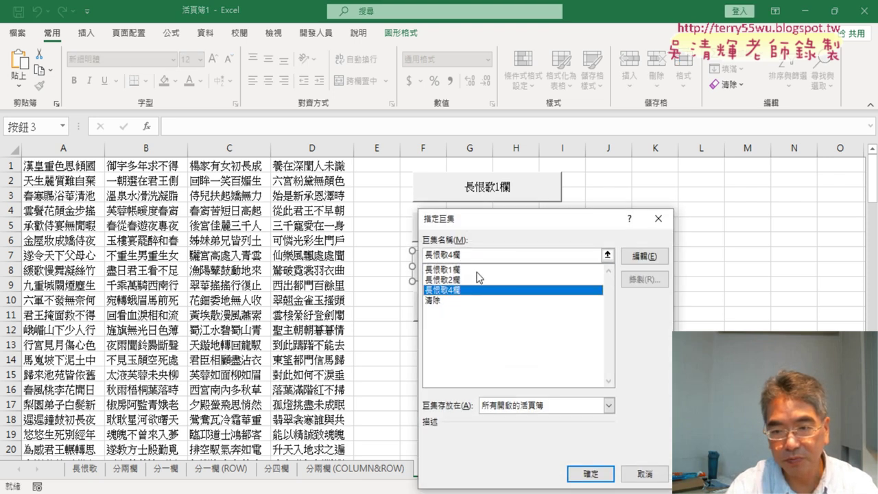
left_click(590, 473)
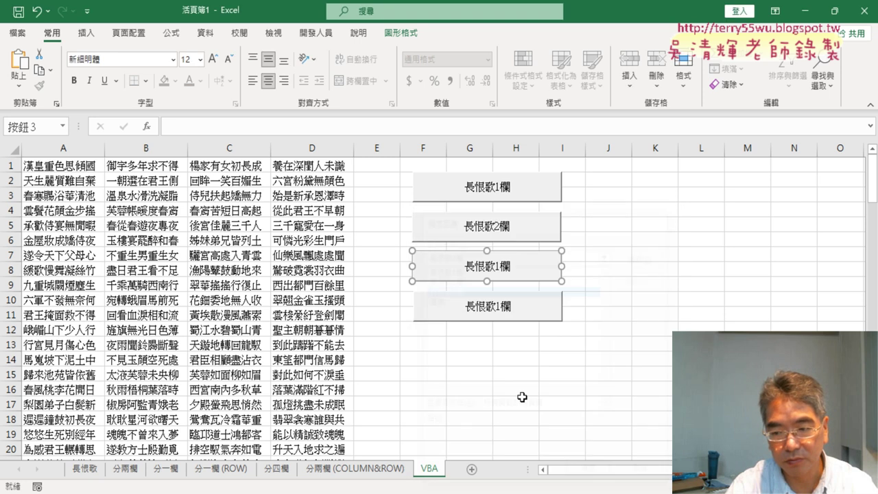
left_click(470, 264)
key("Delete")
key("Delete")
key("Delete")
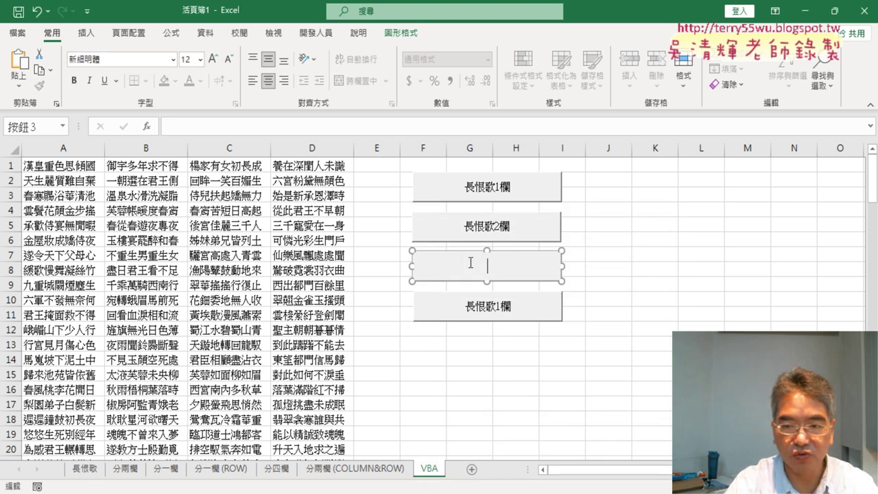
type("長恨歌4欄")
Step: Assign the fourth button to 清除 and label it 清除
right_click(506, 318)
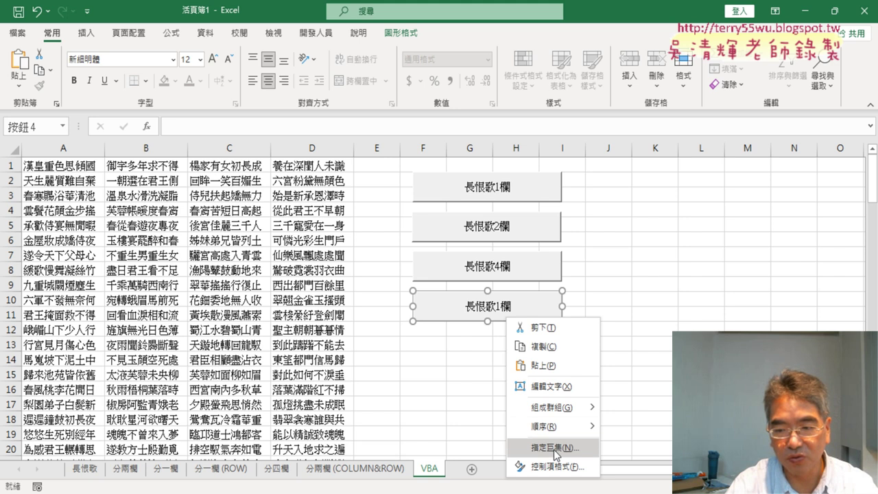
left_click(555, 448)
left_click(456, 300)
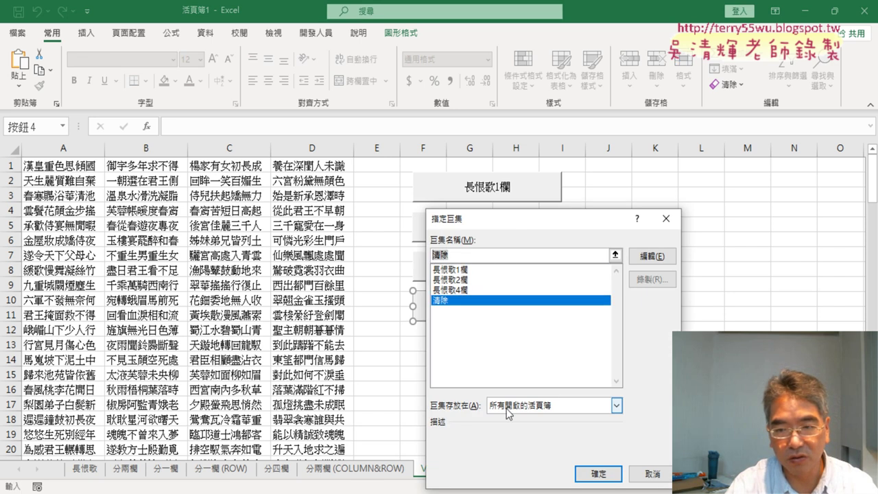
left_click(599, 474)
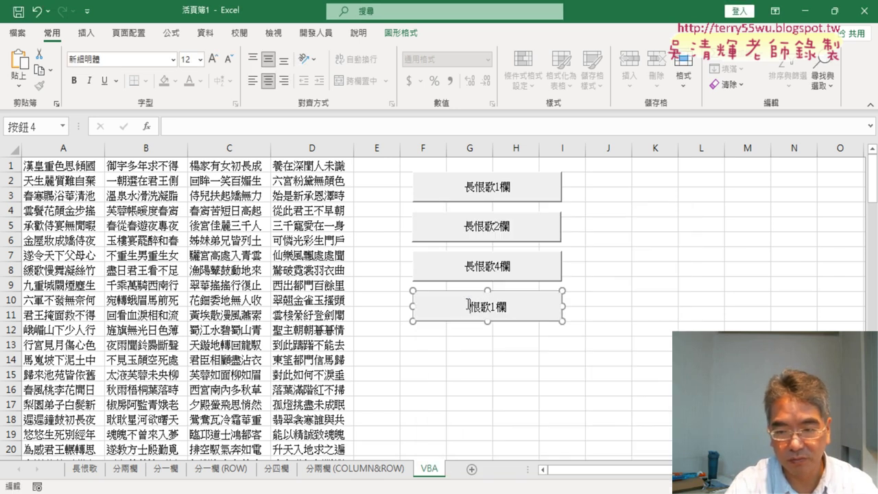
key("ctrl+a")
key("BackSpace")
type("清除")
left_click(655, 361)
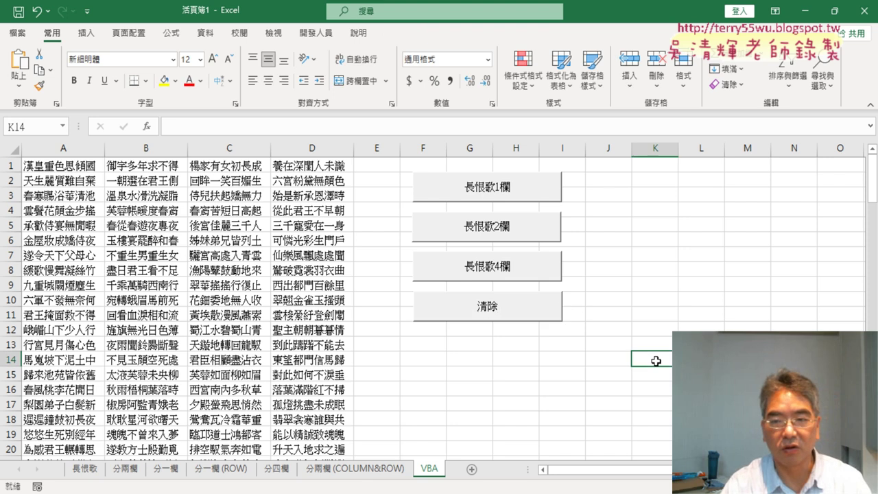
Step: Test each button: 清除 then 長恨歌1欄, 清除 then 長恨歌2欄, 清除 then 長恨歌4欄
left_click(502, 310)
left_click(504, 192)
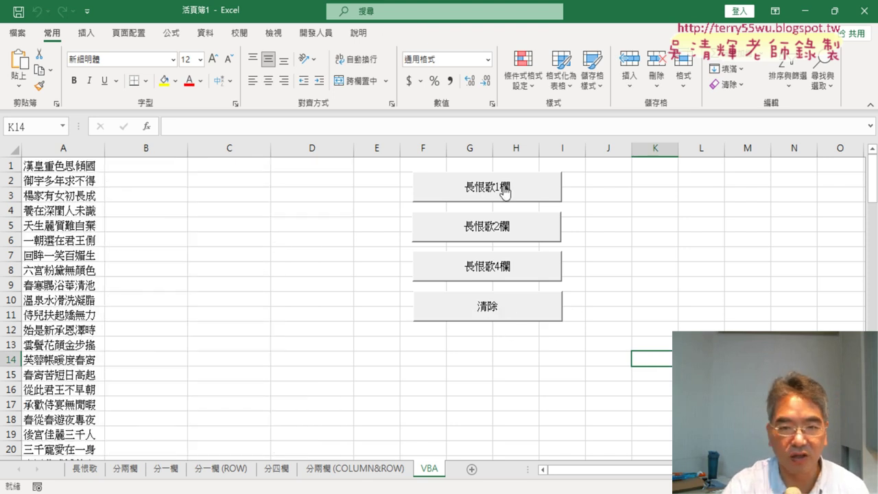
left_click(500, 315)
left_click(498, 229)
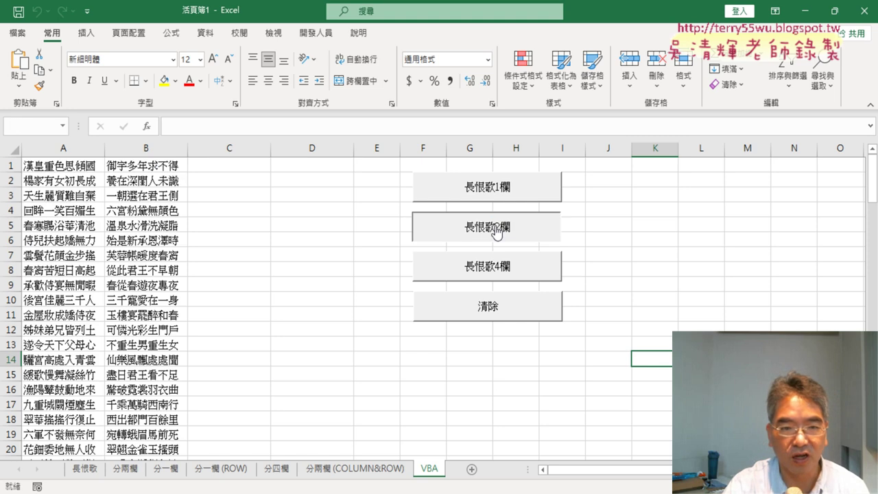
left_click(500, 317)
left_click(501, 270)
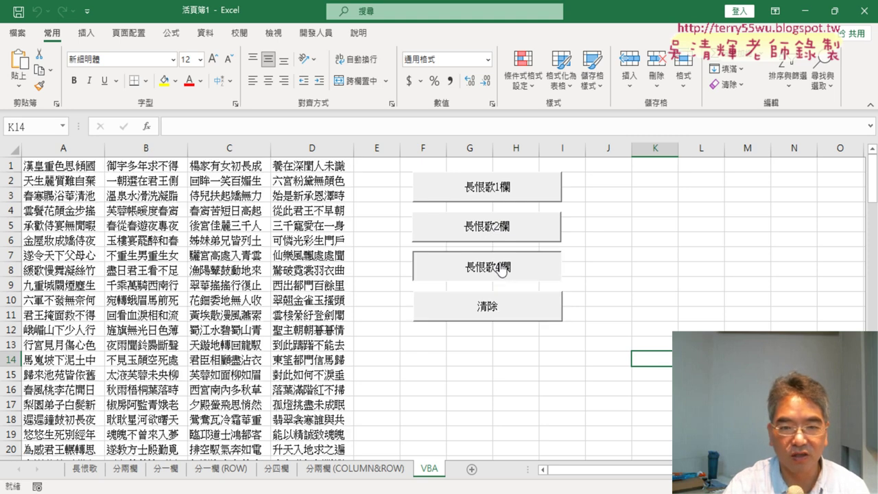